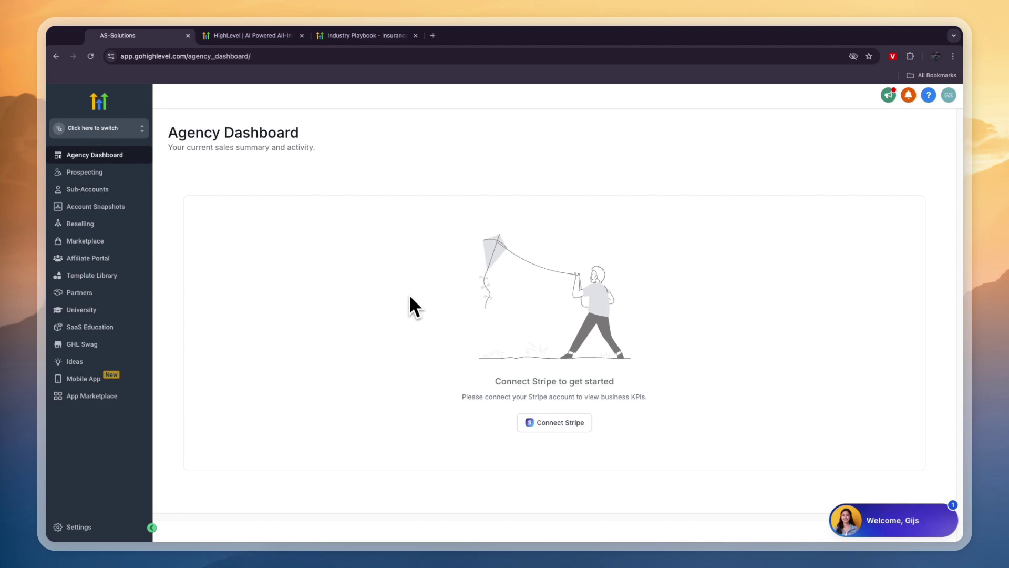
- Open the insurance company industry playbook article and review its roadmap from capturing leads to winning repeat customers
key(ctrl+shift+Tab)
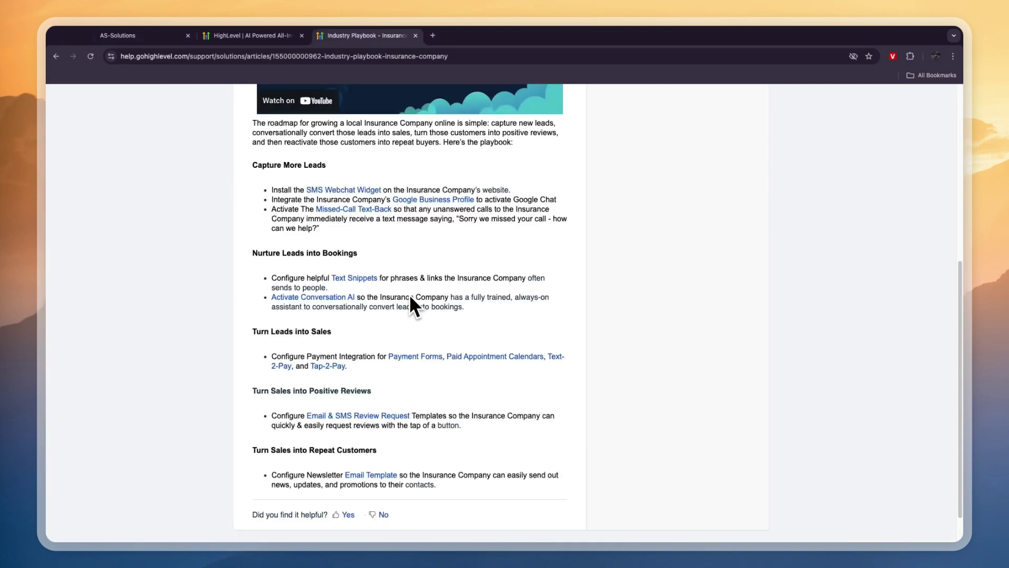
scroll(409, 295, up, 6)
drag(391, 229, 488, 210)
scroll(478, 205, down, 4)
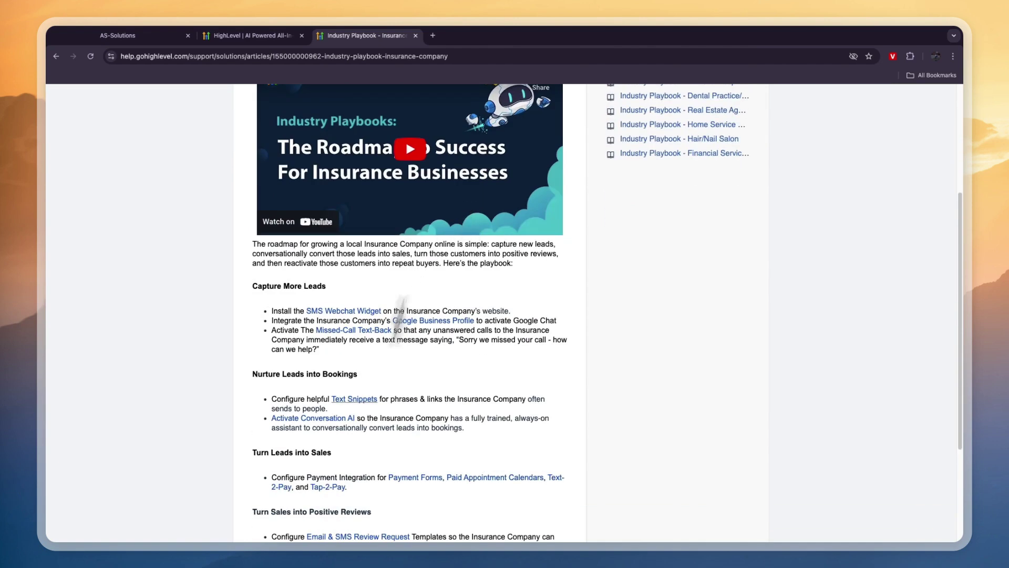
scroll(416, 315, down, 2)
scroll(368, 323, down, 2)
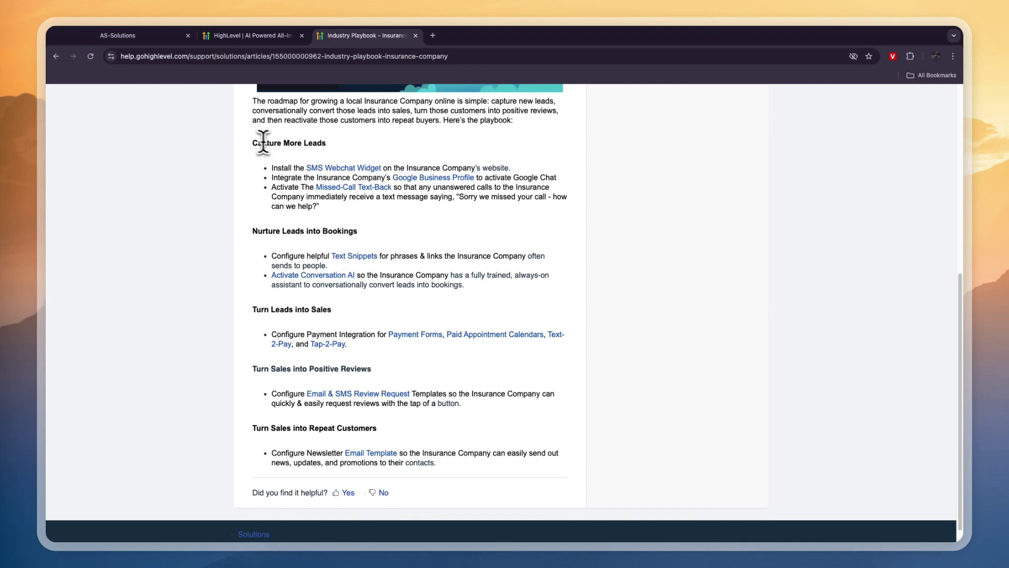
triple_click(263, 143)
- Check the HighLevel 30-day trial page, then return to the playbook and highlight the SMS Webchat Widget installation item
key(ctrl+shift+Tab)
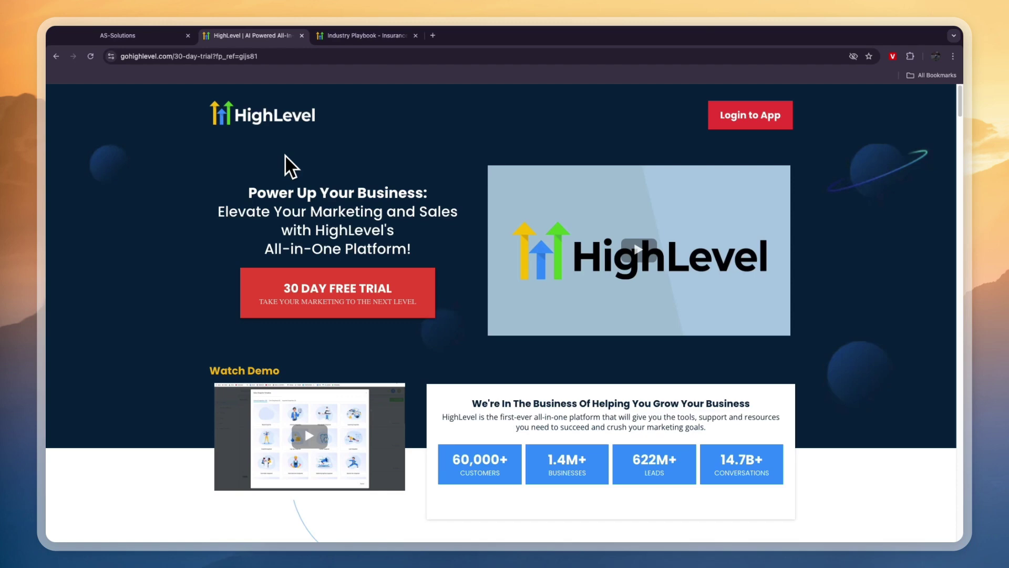
key(ctrl+Tab)
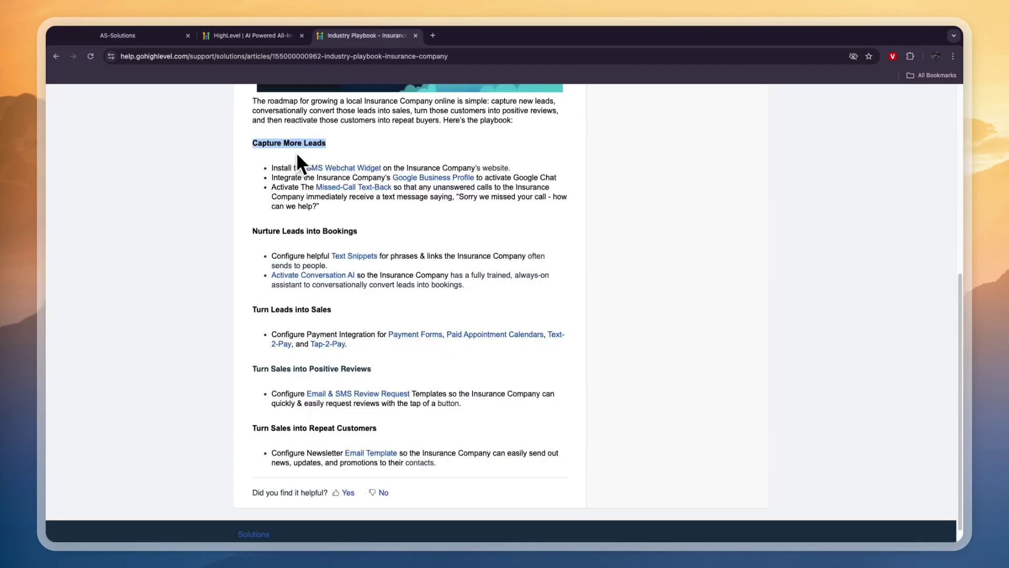
click(272, 166)
drag(272, 165, 485, 169)
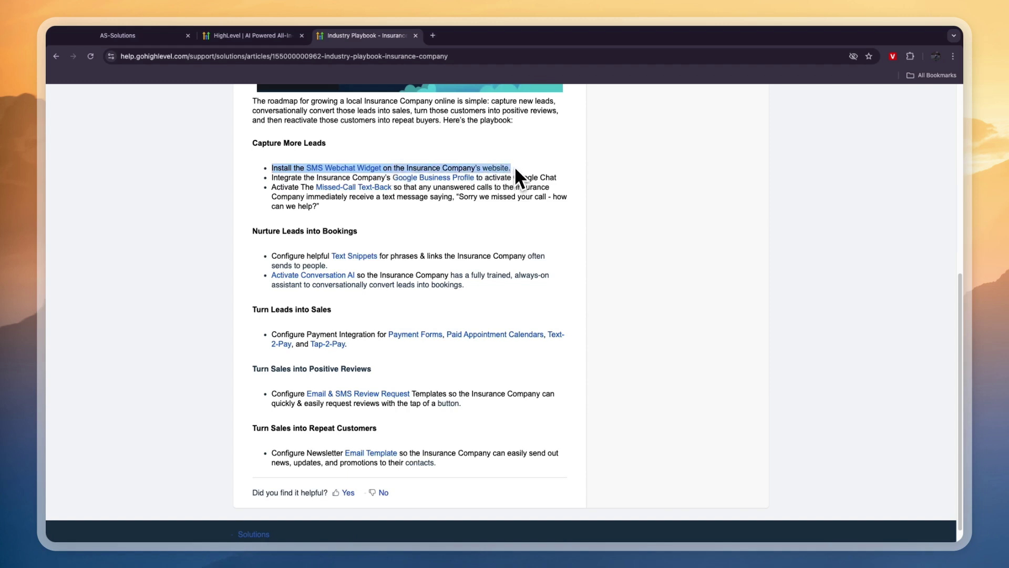
- Add a sub-account in the agency account, searching the snapshot templates for "insura" and selecting the Life Insurance snapshot
key(super+1)
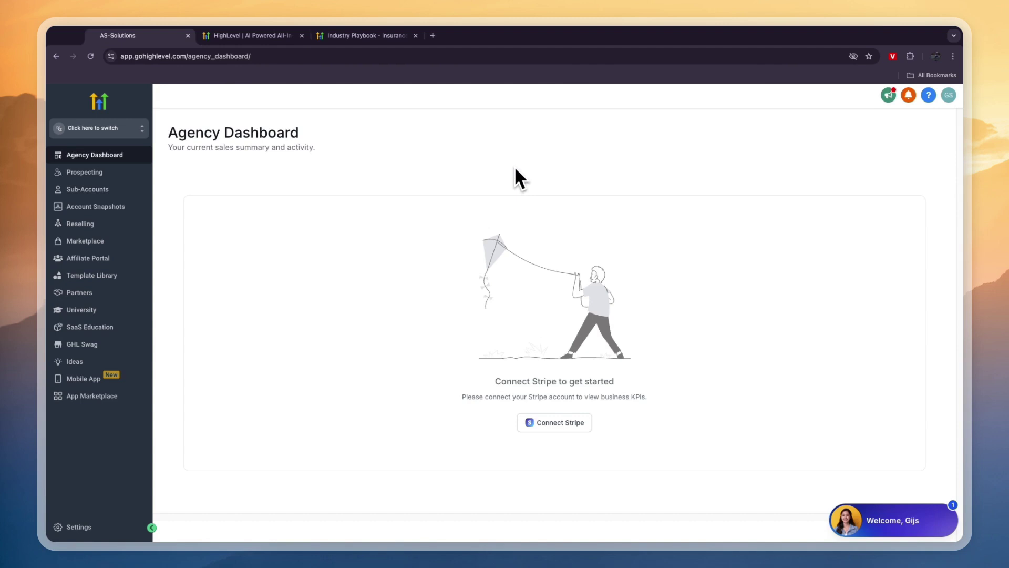
click(87, 189)
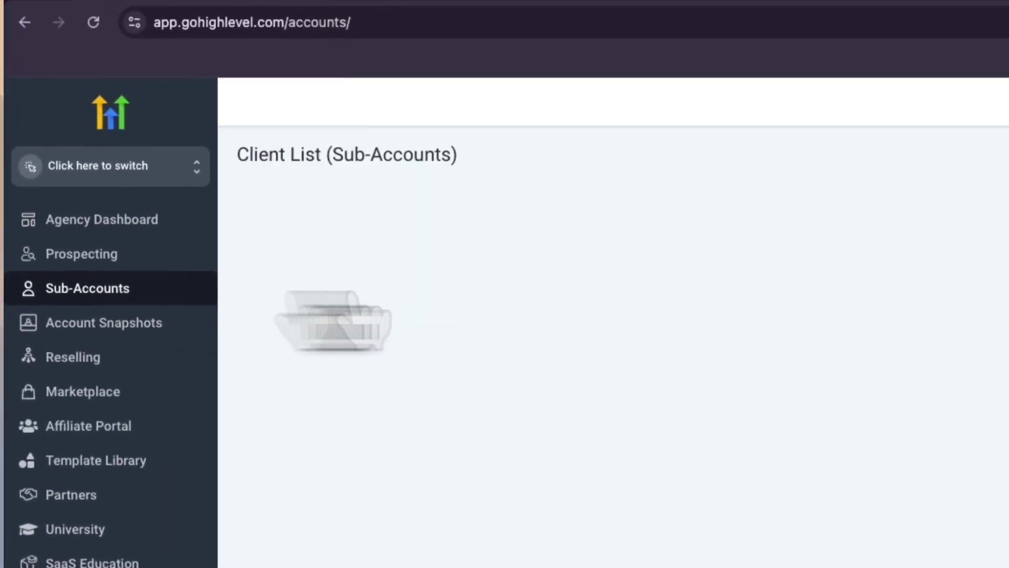
click(788, 147)
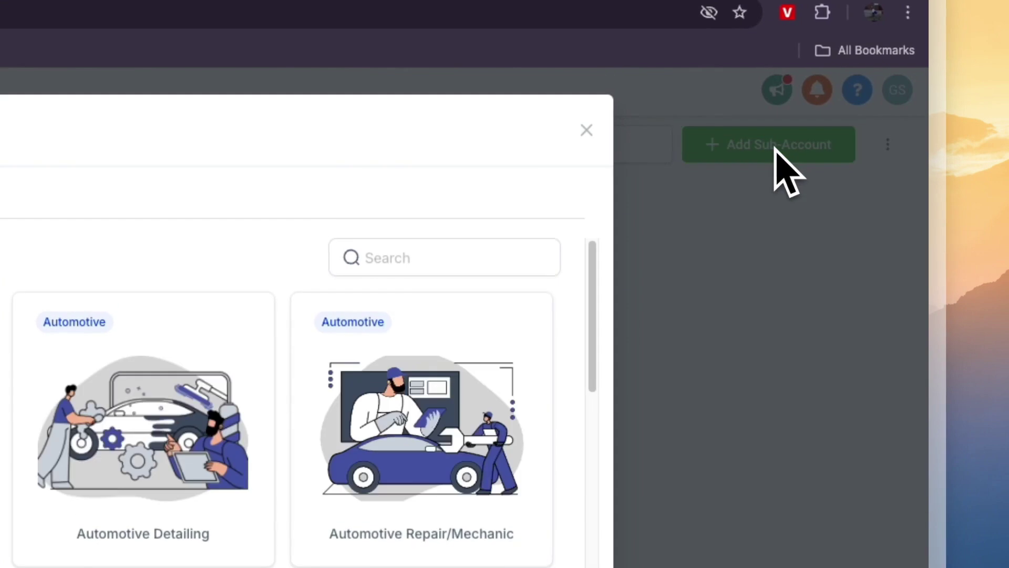
click(377, 258)
text(insura)
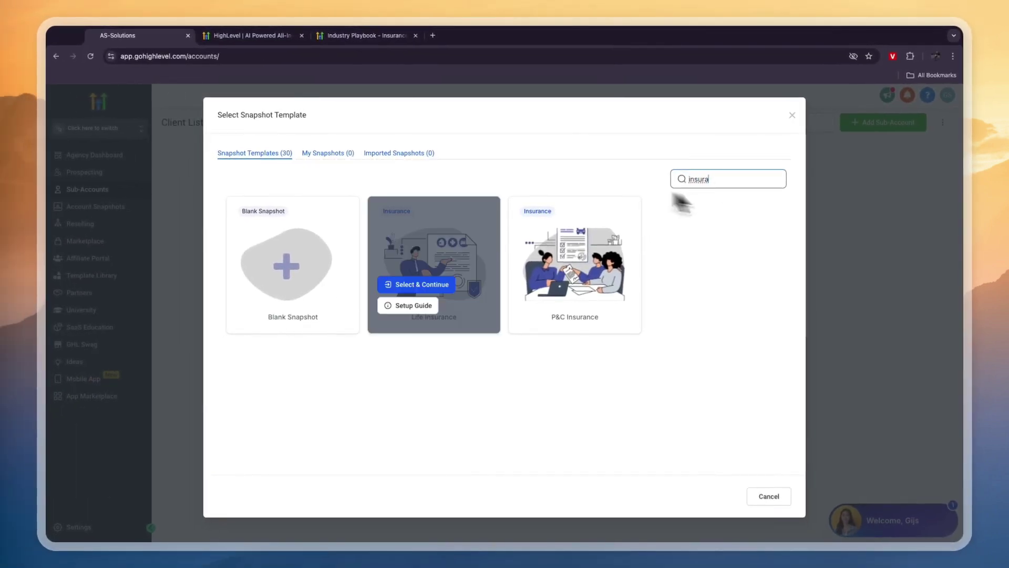
mouse_move(551, 291)
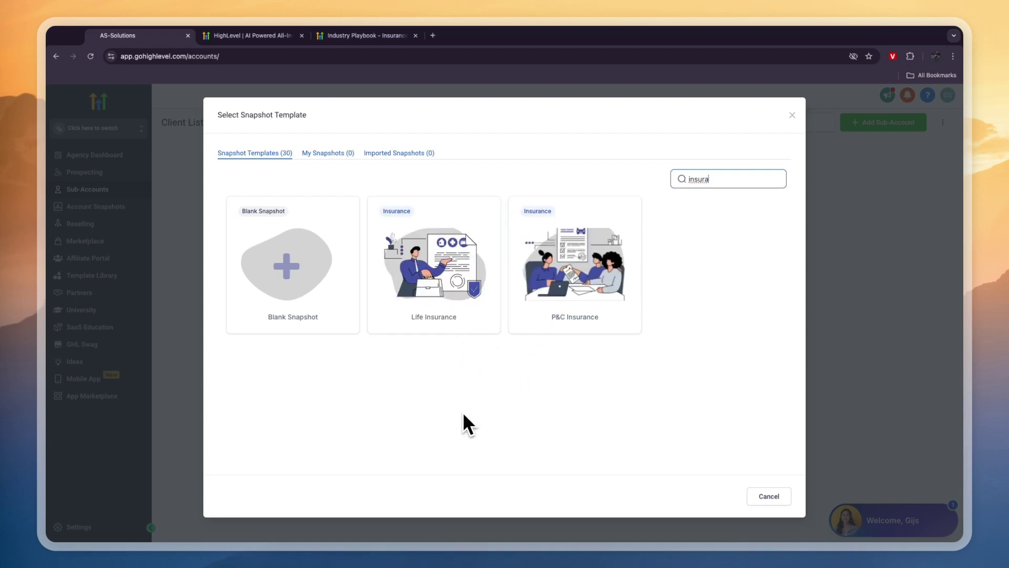
mouse_move(411, 282)
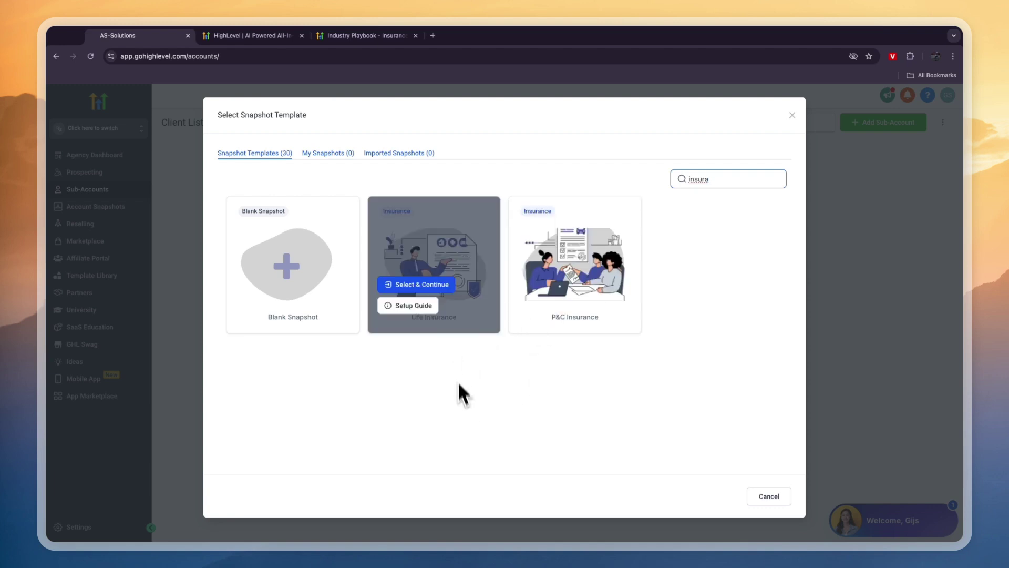
click(411, 282)
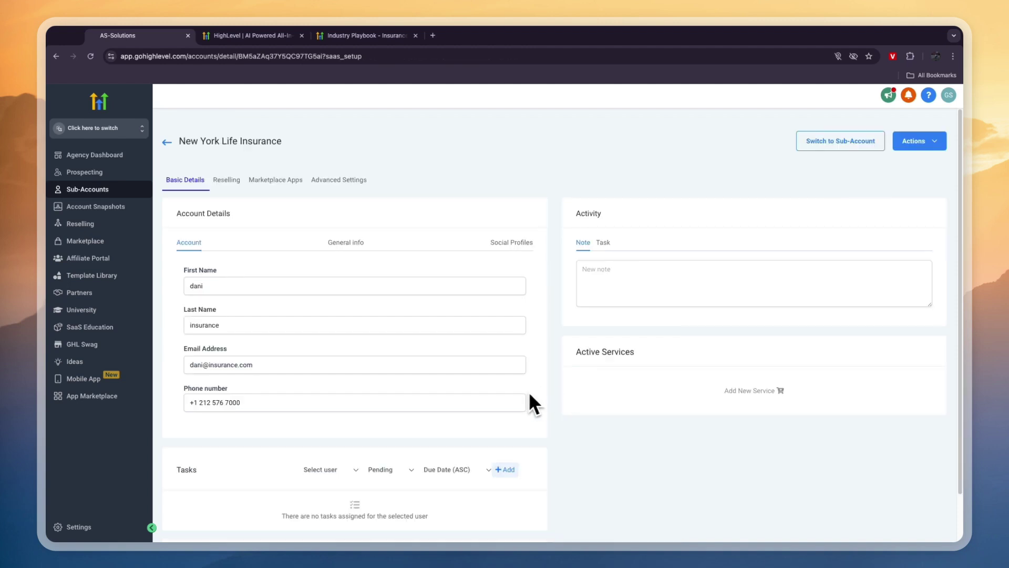
- Switch to the New York Life Insurance sub-account and open the page list of its Life Insurance website
click(836, 142)
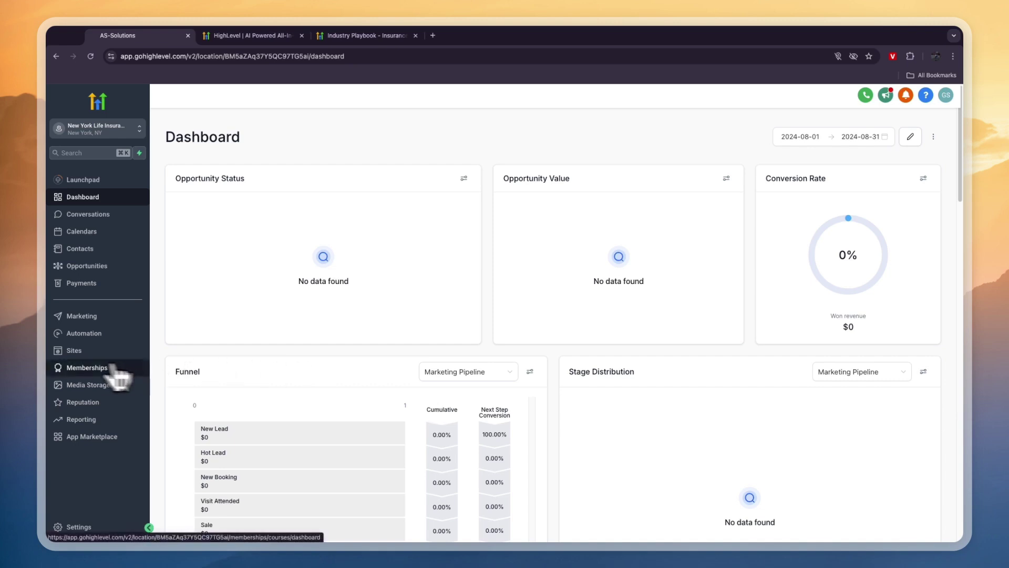
click(72, 351)
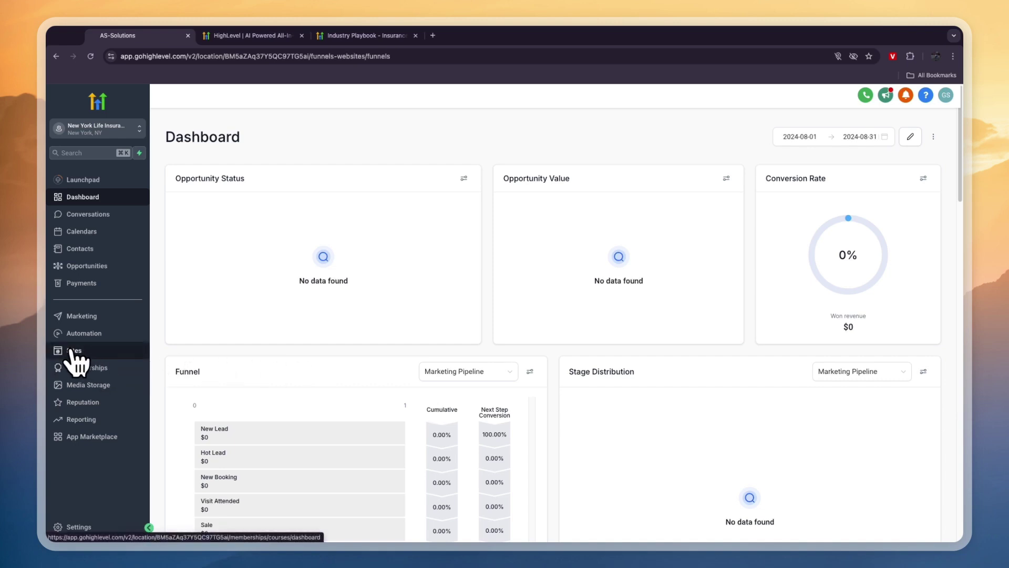
click(235, 117)
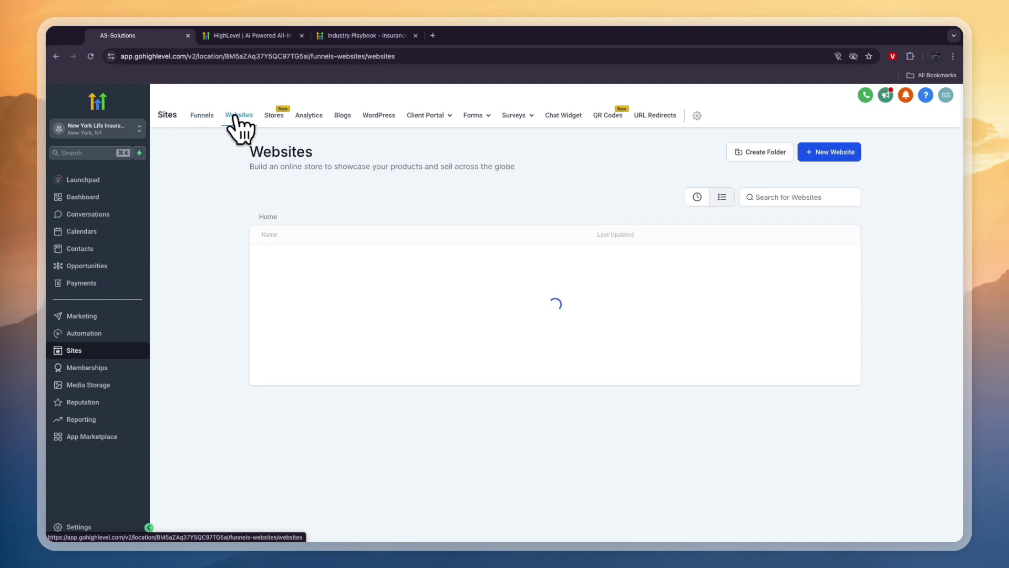
click(289, 258)
click(295, 258)
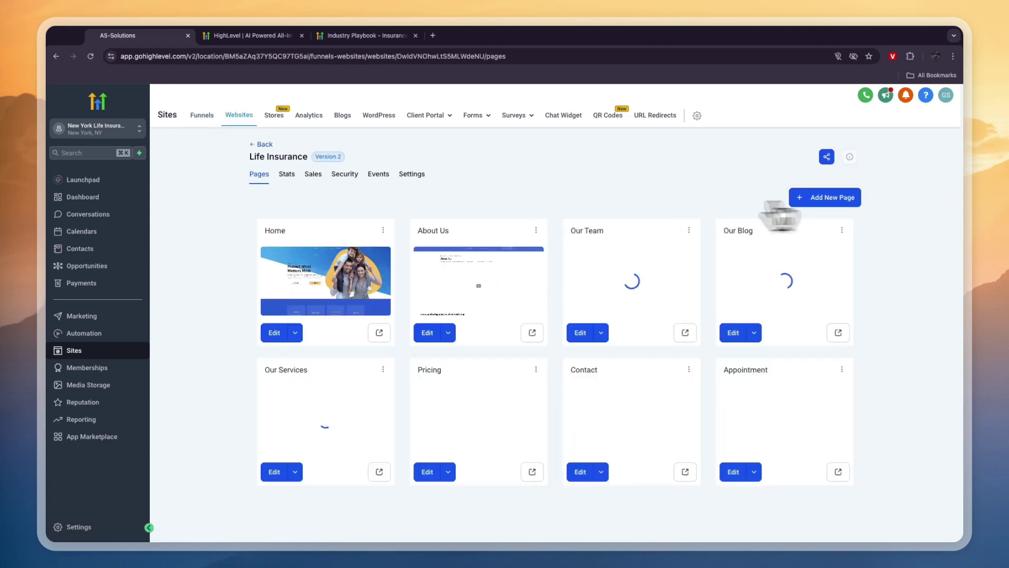
- Preview the website's Home page, examine all its sections from the header to the footer, and close the preview
click(379, 333)
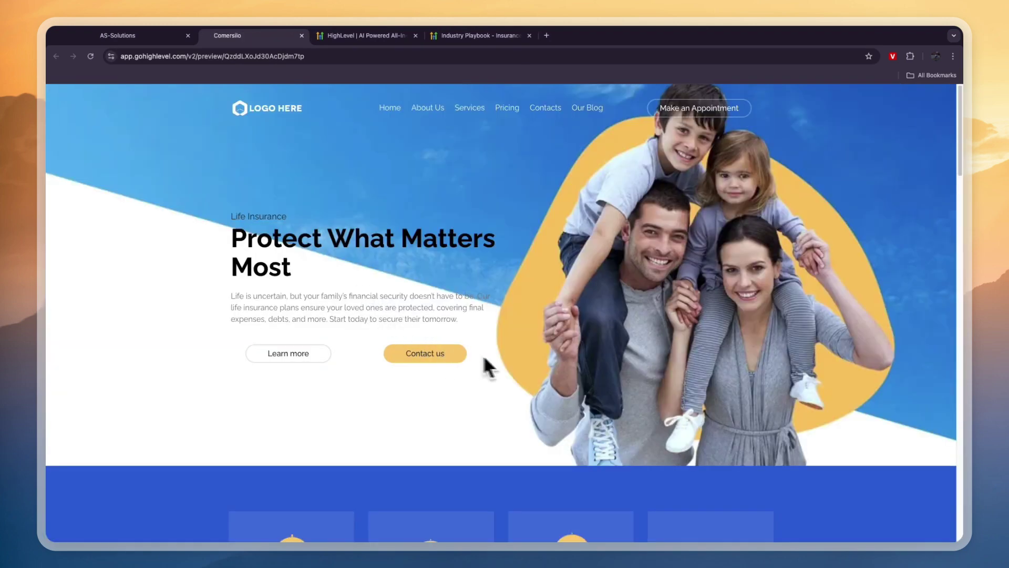
scroll(519, 336, down, 3)
scroll(519, 335, down, 4)
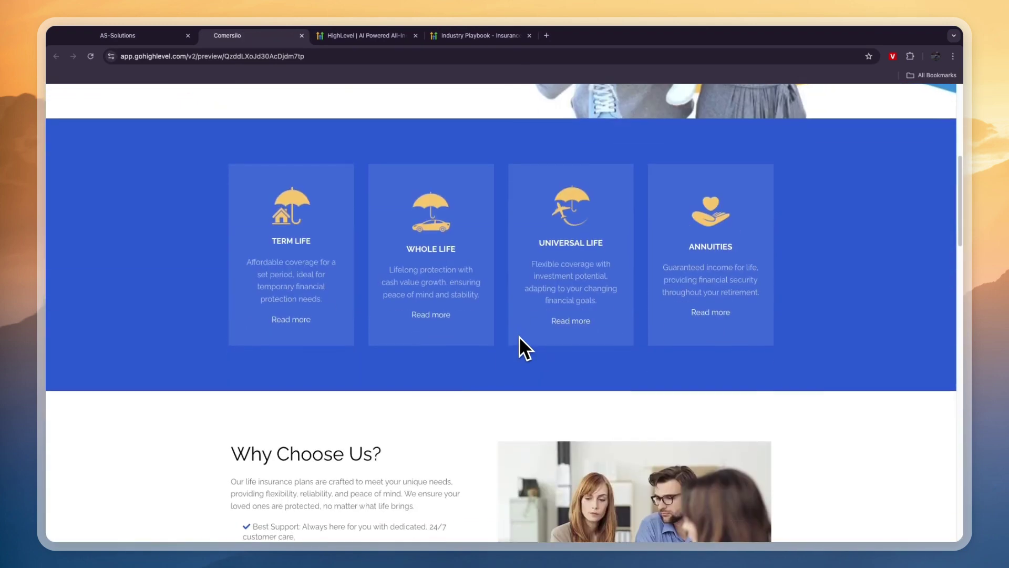
scroll(339, 294, down, 5)
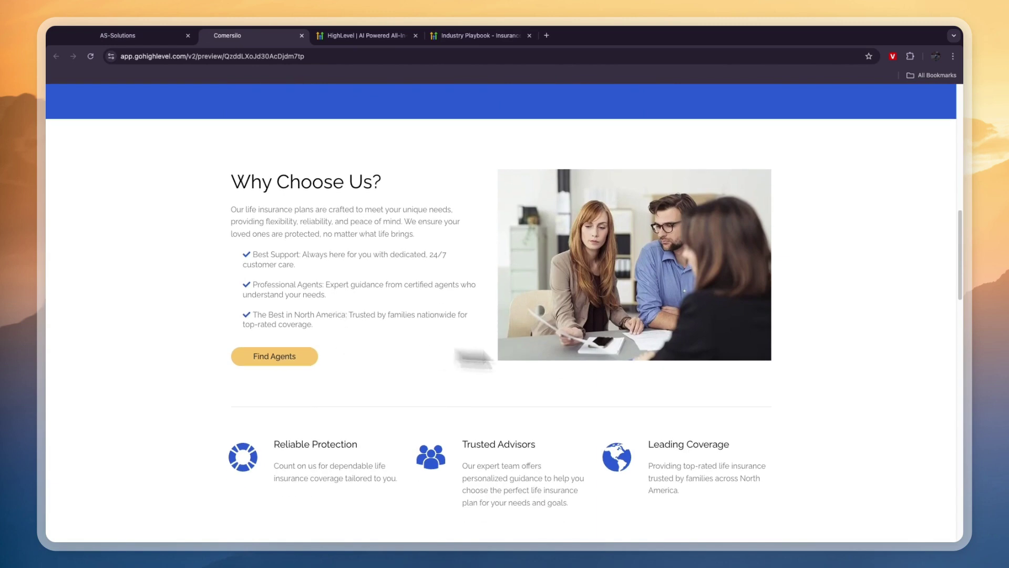
scroll(374, 298, down, 8)
scroll(383, 333, down, 20)
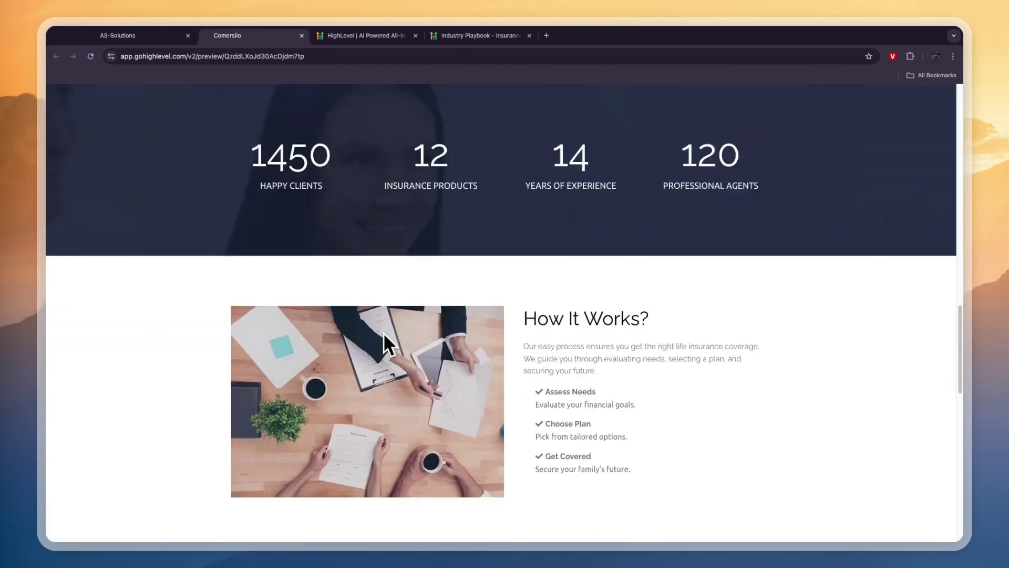
scroll(423, 350, up, 5)
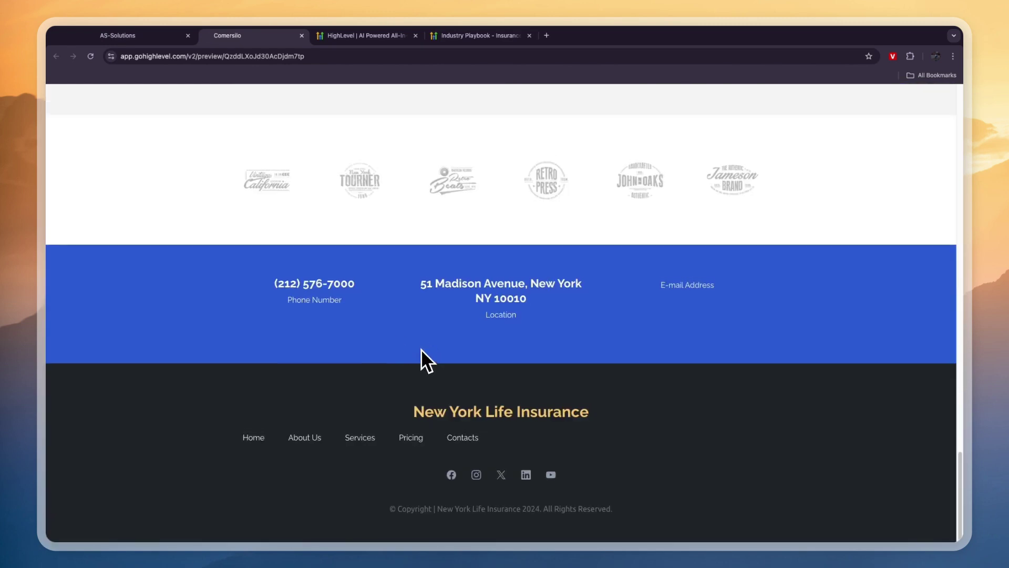
scroll(434, 343, down, 1)
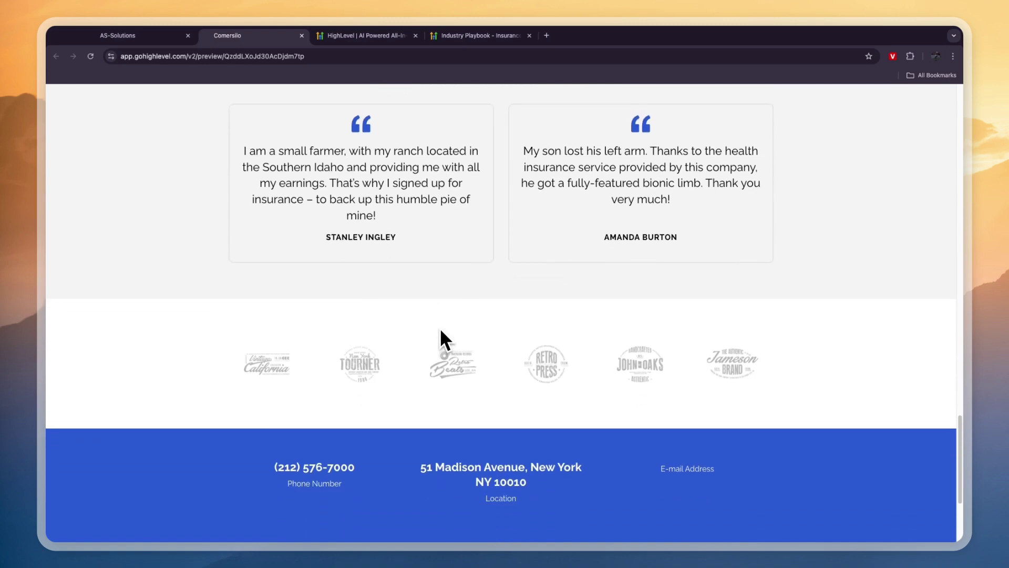
scroll(439, 330, up, 20)
scroll(438, 335, up, 6)
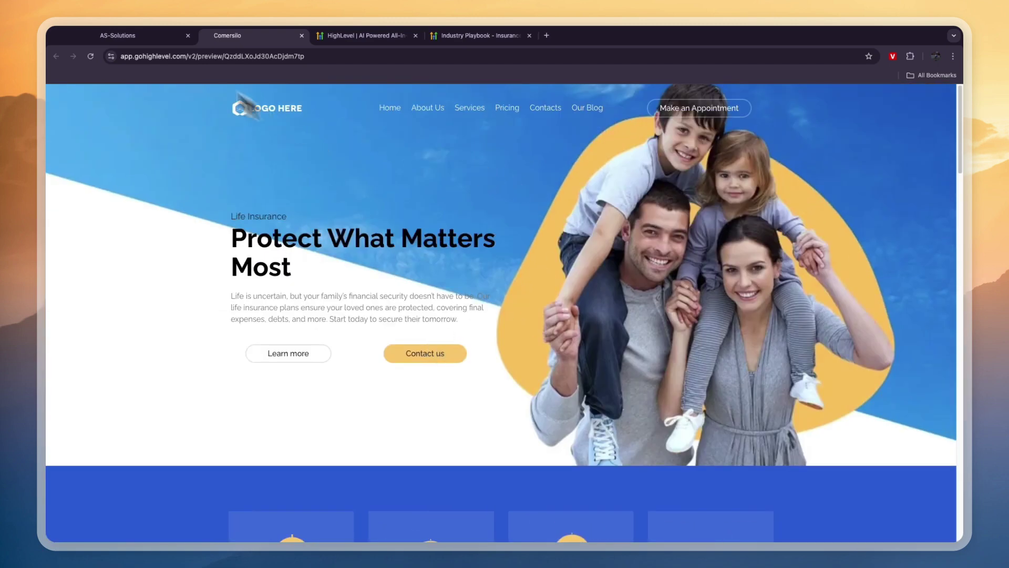
click(302, 35)
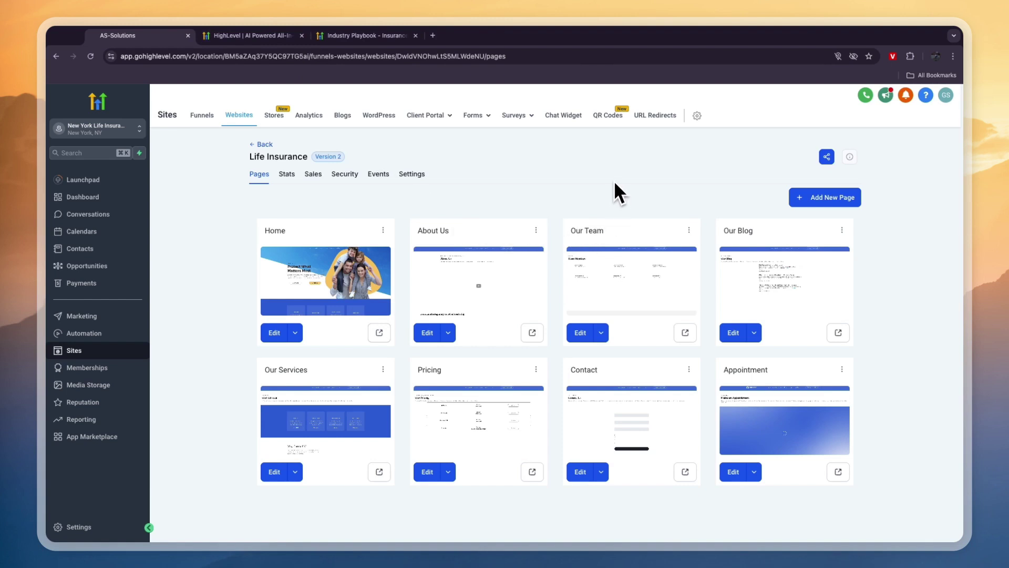
- Return to the website list, start a new website from templates, and filter the template library by the Insurance category
key(super+bracketleft)
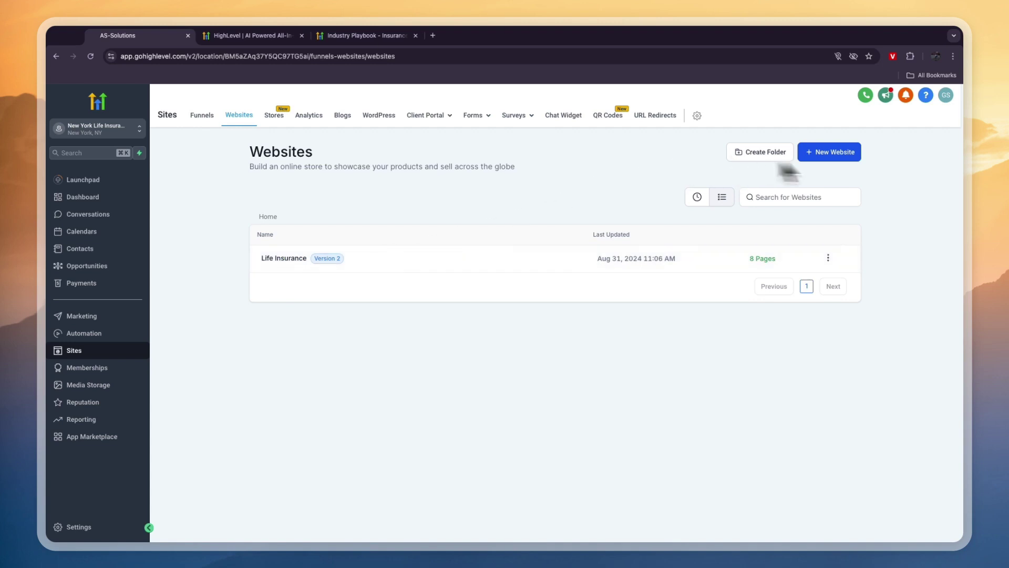
click(833, 154)
click(676, 295)
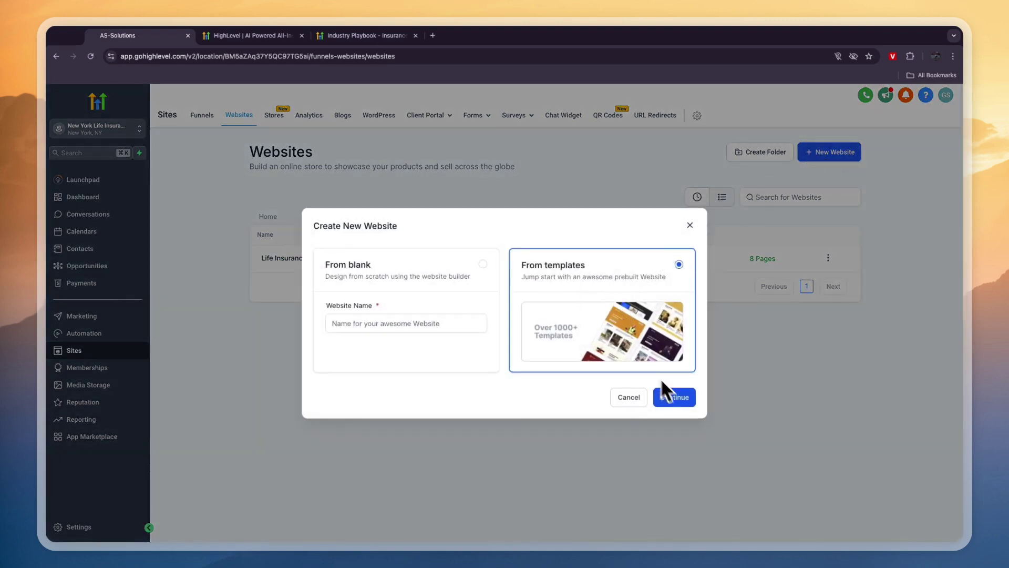
click(670, 397)
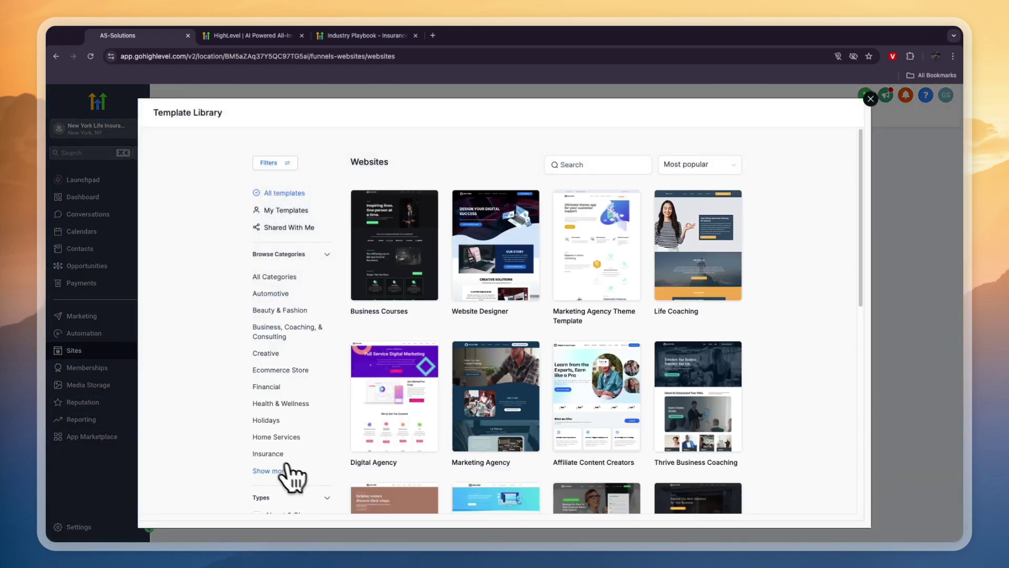
click(265, 453)
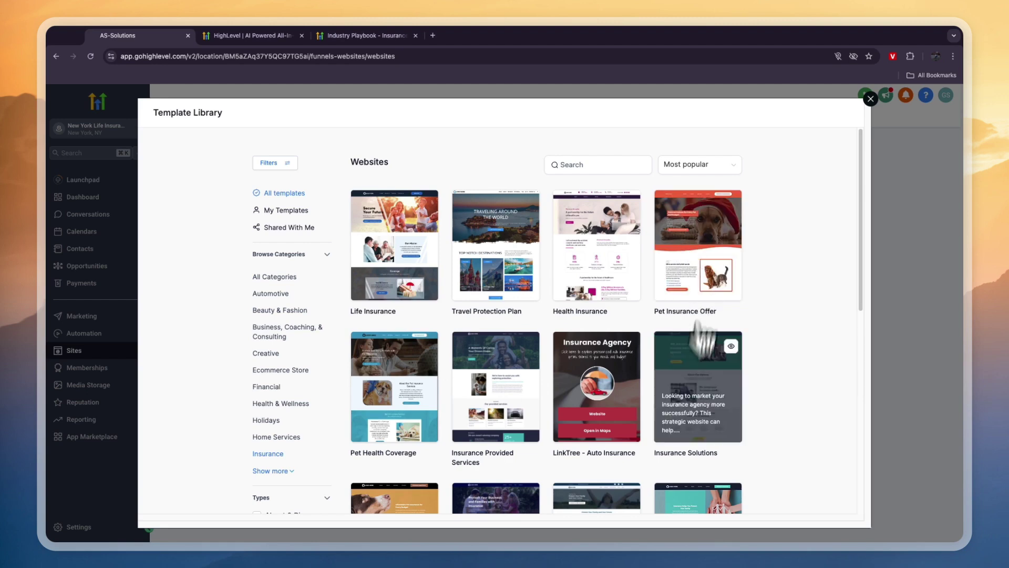
- Browse the available insurance website templates, loading more of them to examine further designs
scroll(544, 405, down, 3)
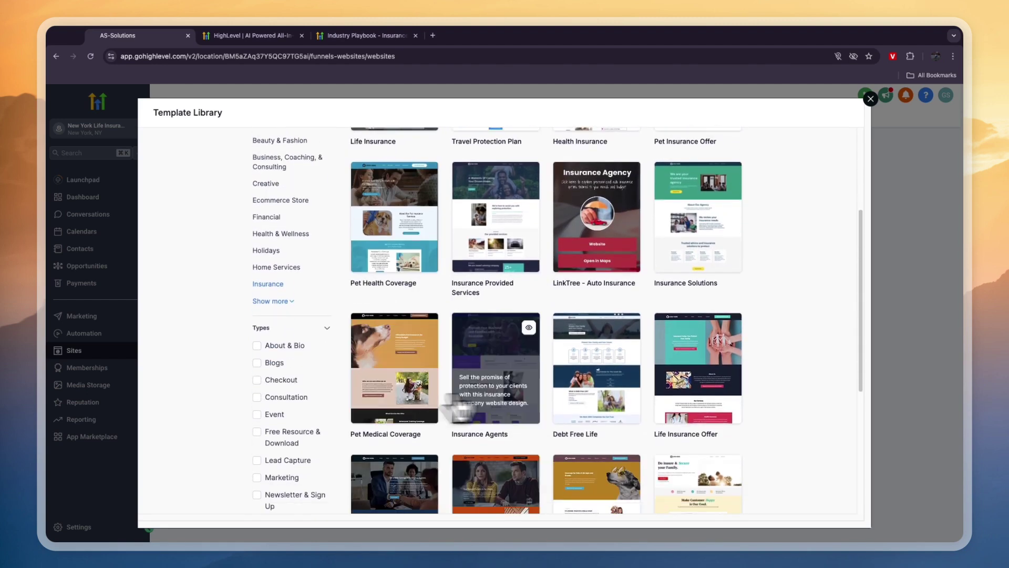
scroll(473, 357, down, 1)
scroll(610, 402, down, 5)
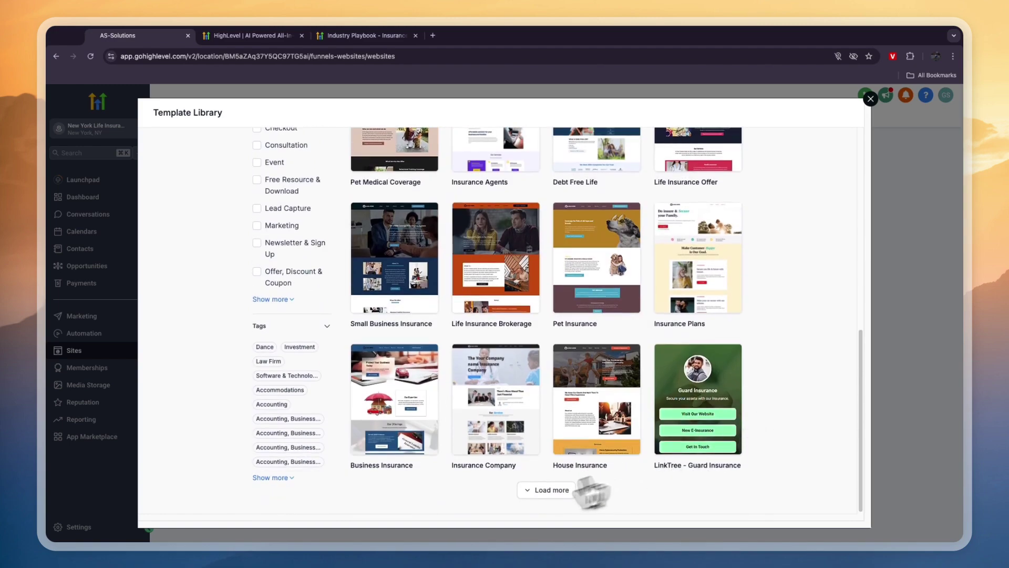
click(551, 490)
scroll(573, 431, down, 3)
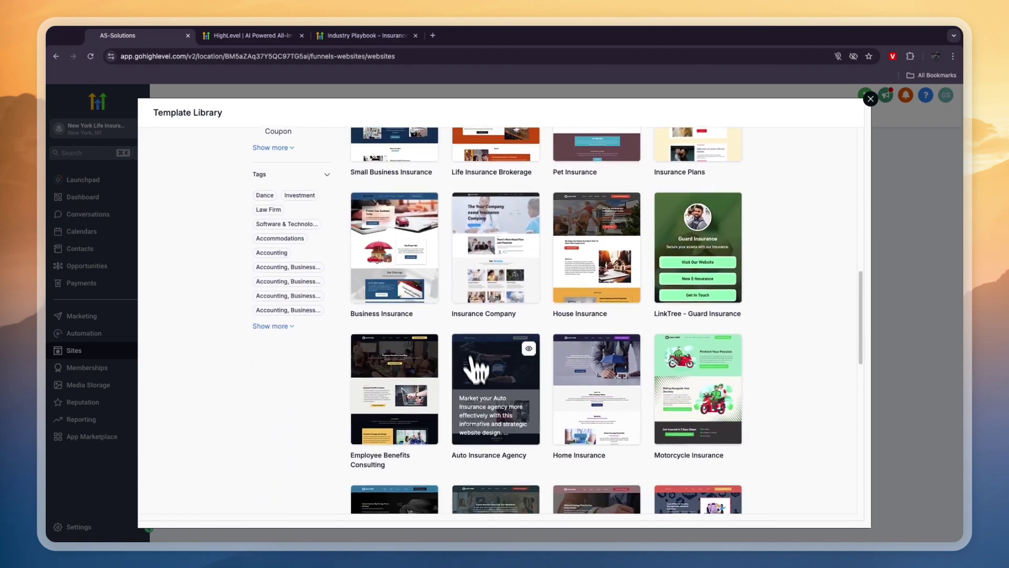
scroll(470, 357, down, 6)
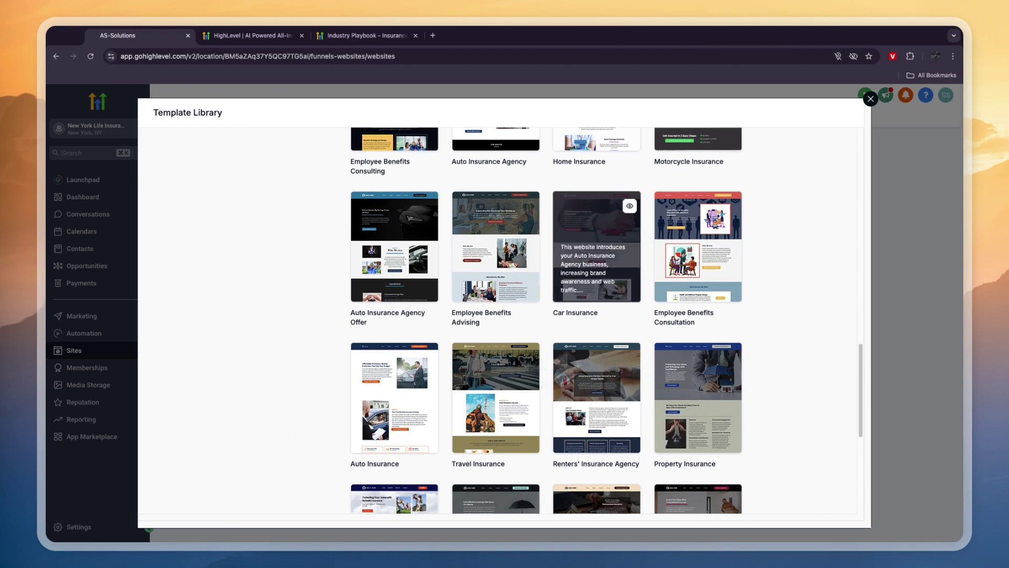
scroll(567, 293, down, 1)
scroll(581, 399, down, 5)
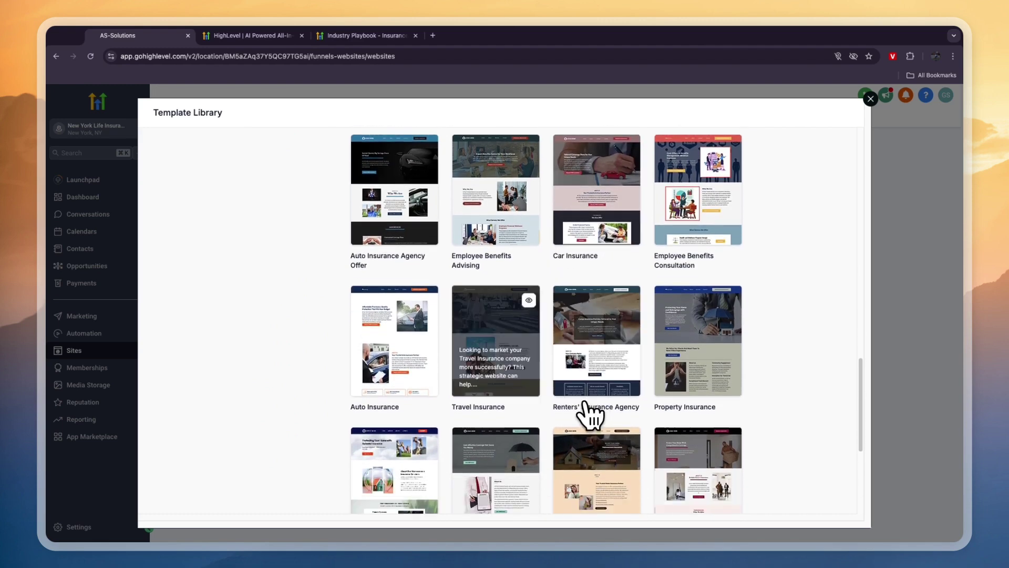
scroll(568, 374, down, 1)
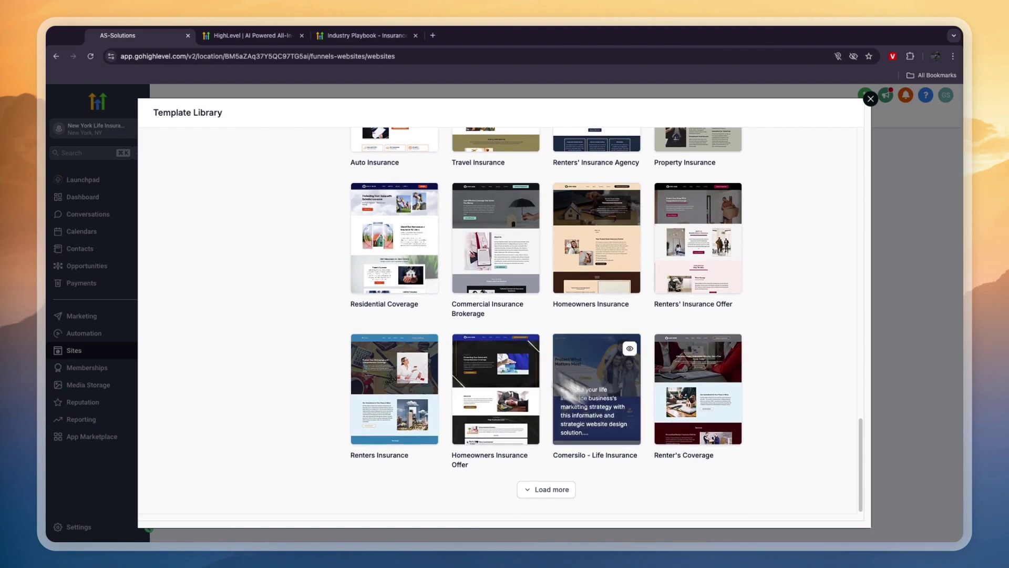
- Choose the Life Insurance template from the filtered template library for the new website
scroll(694, 368, up, 10)
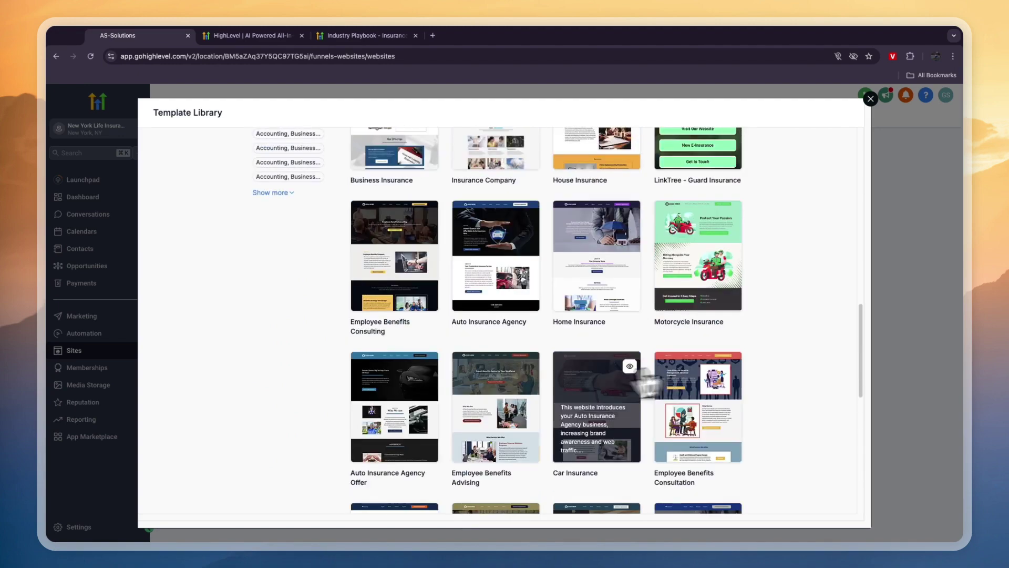
scroll(586, 387, up, 1)
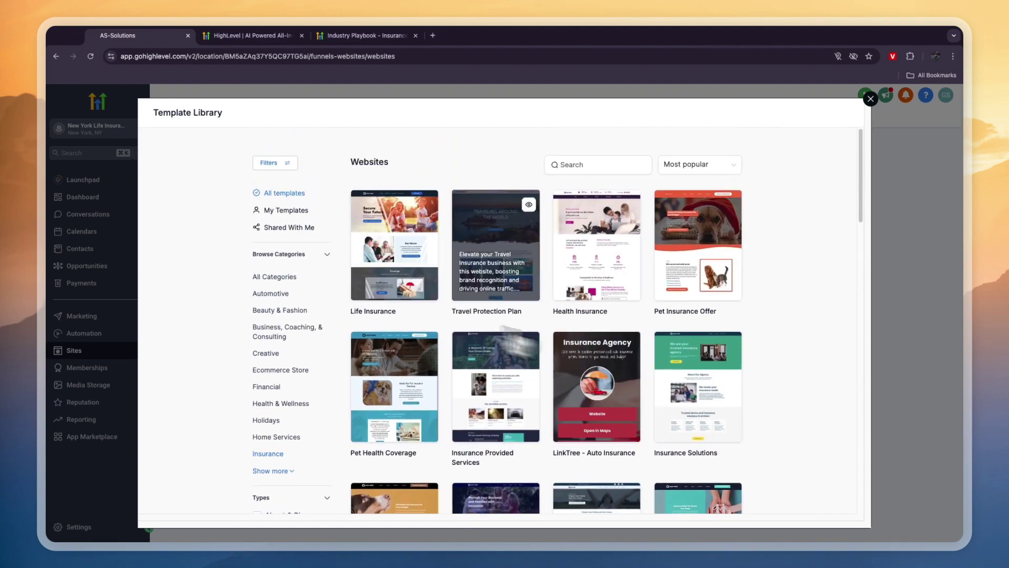
click(396, 240)
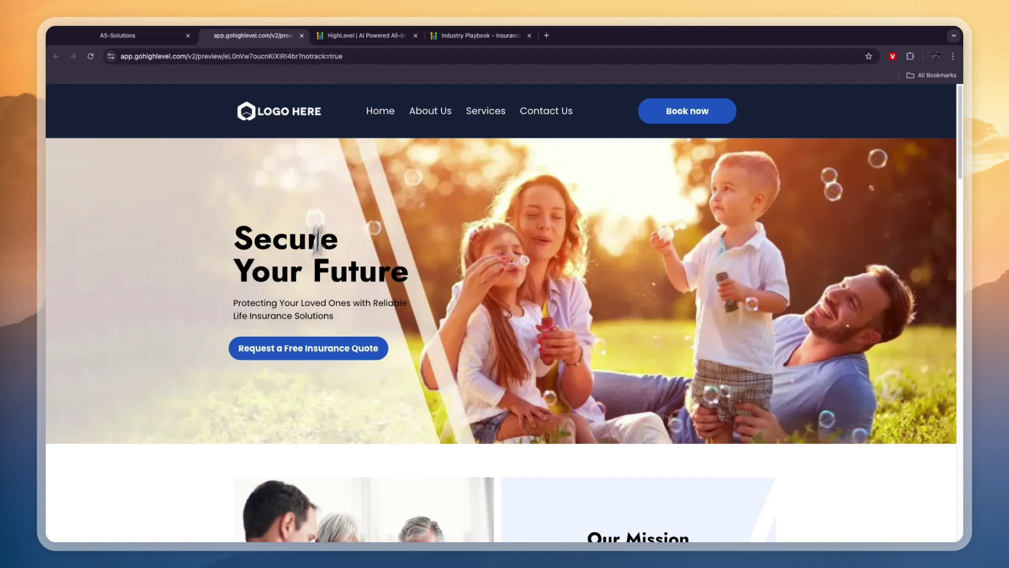
- Examine the Home page preview from the header to the testimonials, close it, and return to the website's page list
scroll(489, 349, down, 2)
scroll(515, 402, up, 1)
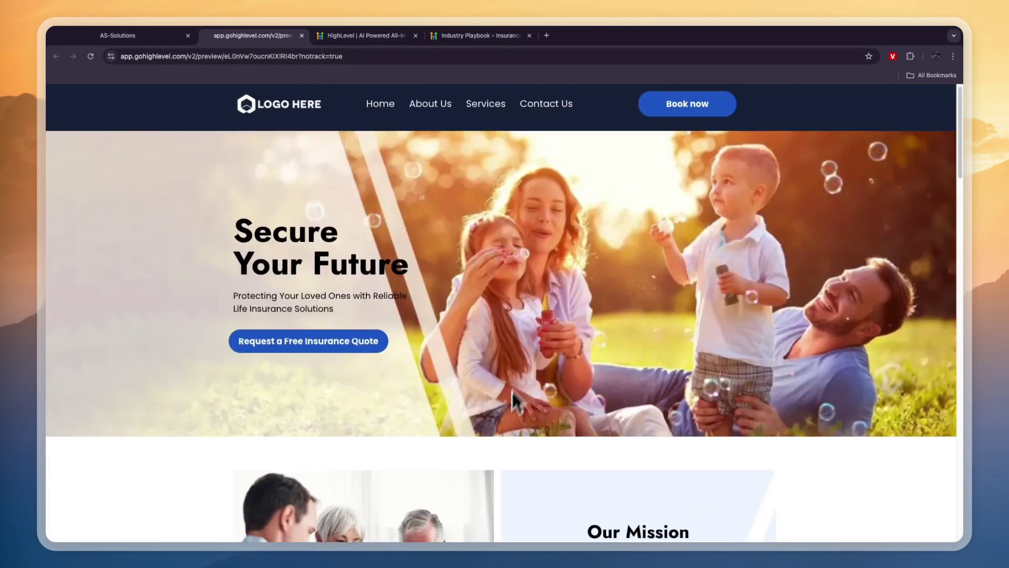
scroll(513, 393, down, 20)
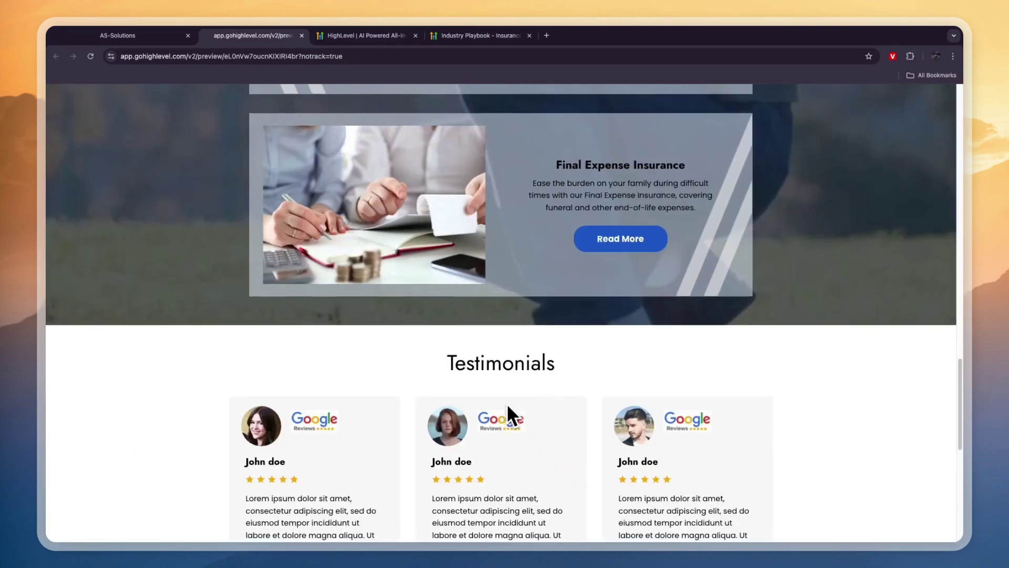
scroll(508, 407, down, 4)
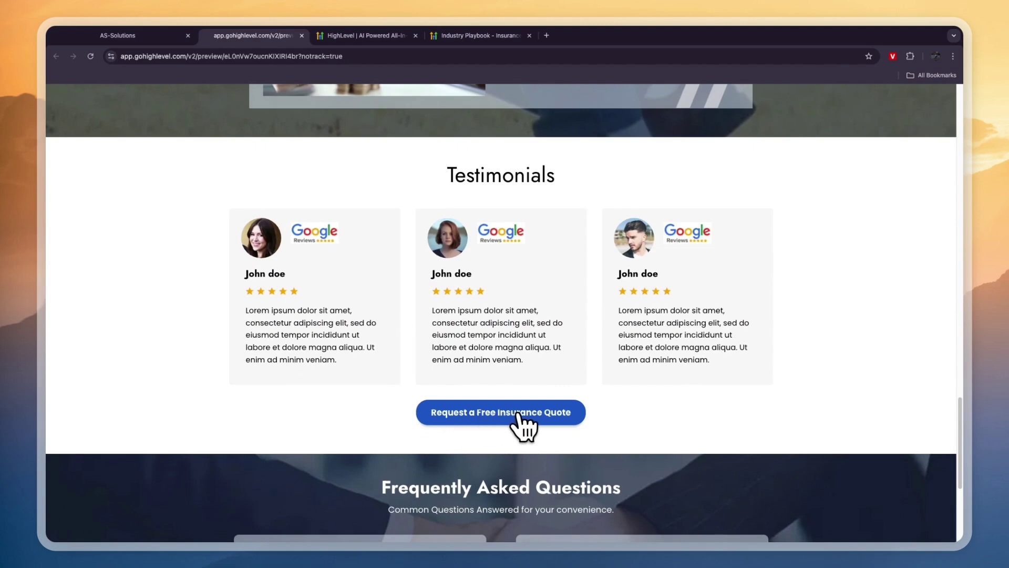
click(302, 35)
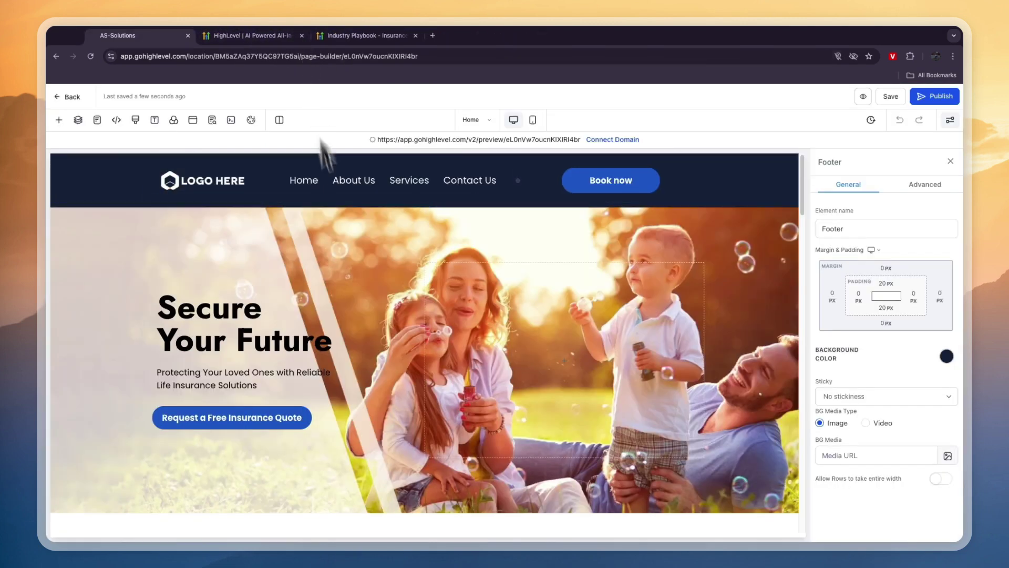
click(68, 96)
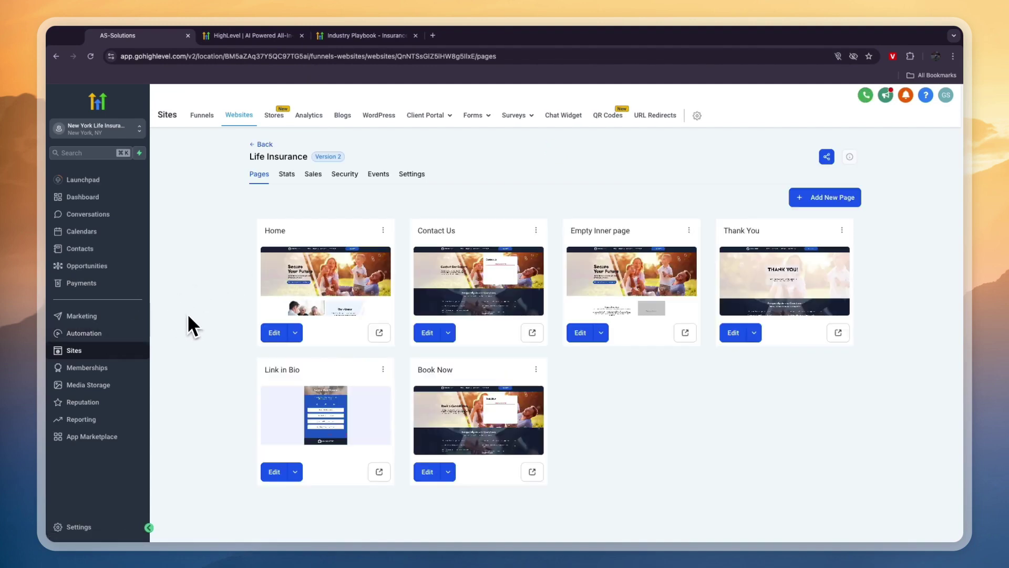
- Create a new chat widget for the website with Live chat as its type
click(563, 115)
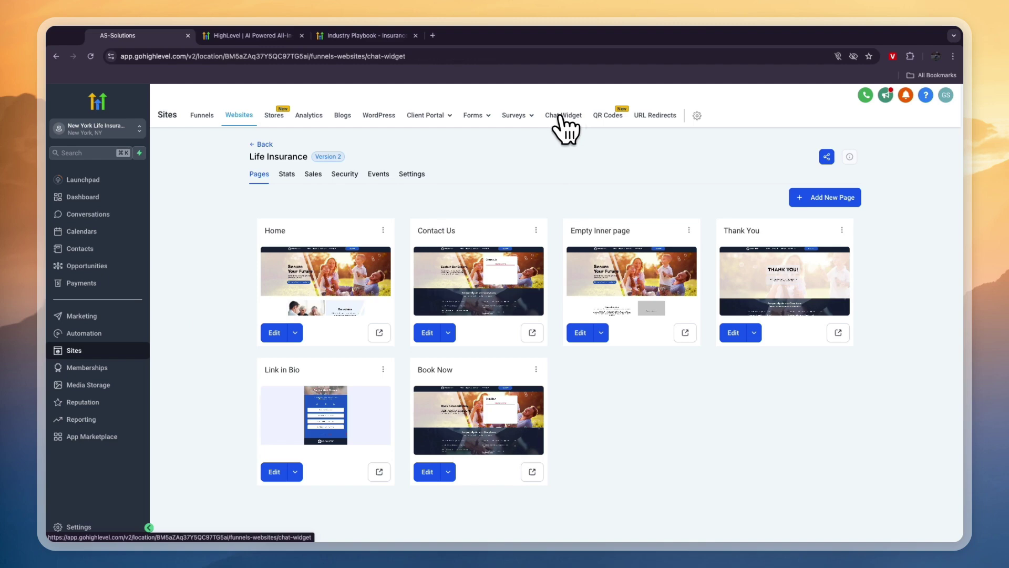
click(557, 372)
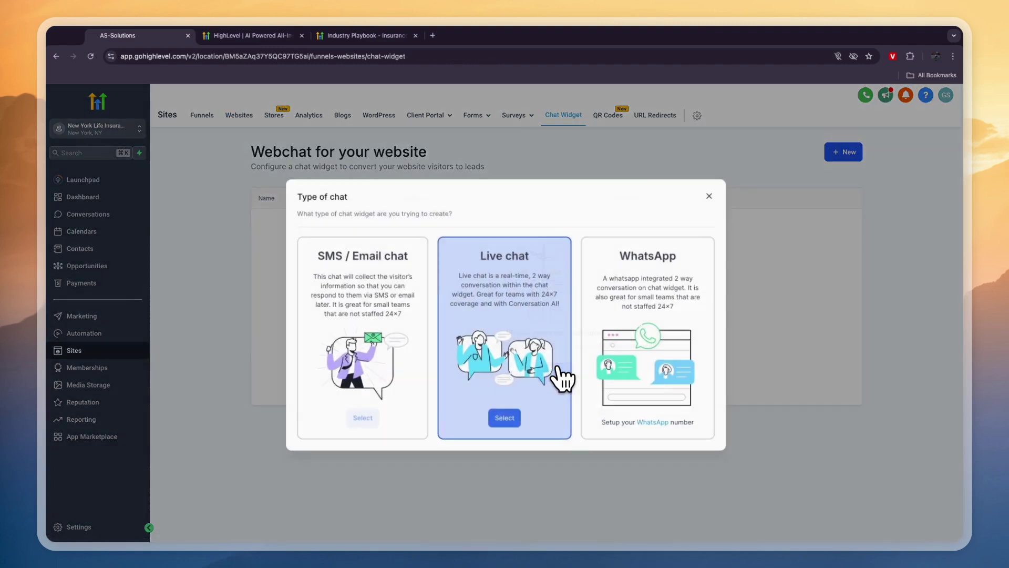
triple_click(481, 255)
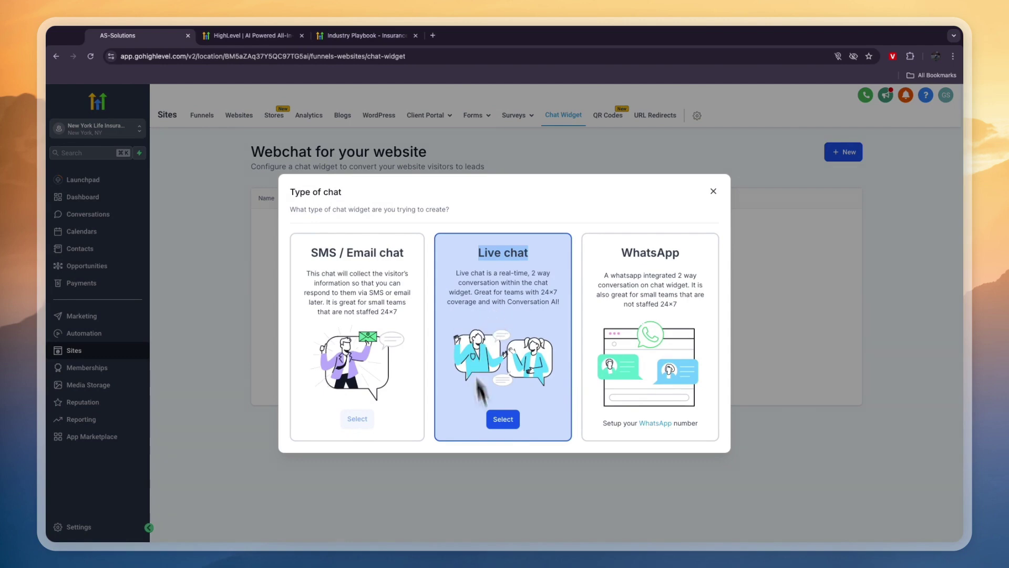
click(502, 420)
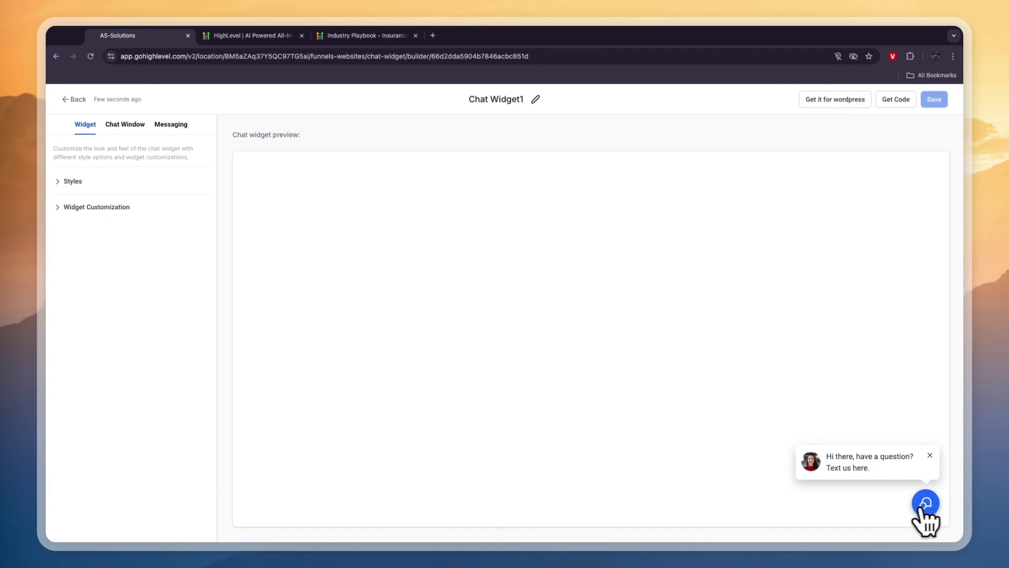
- Compare the widget's chat prompt styles, keep the one with the avatar, and choose the double speech-bubble chat icon
click(58, 182)
click(126, 239)
click(90, 241)
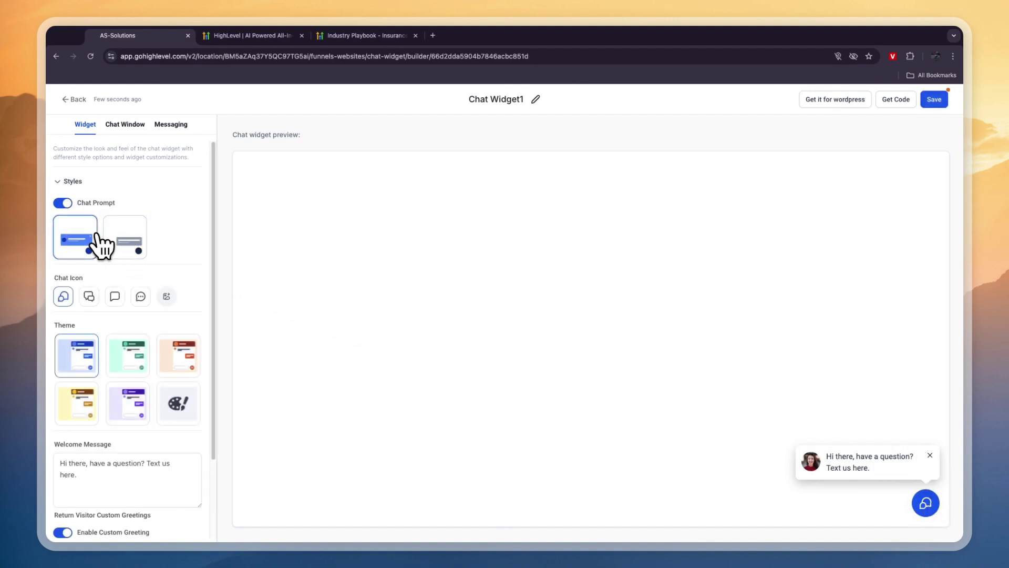
click(117, 239)
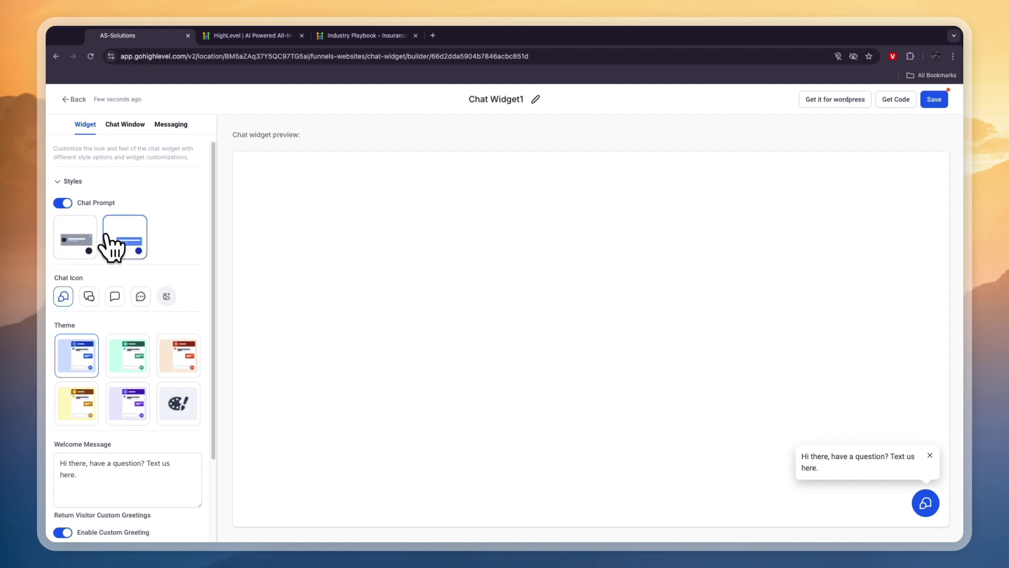
click(92, 239)
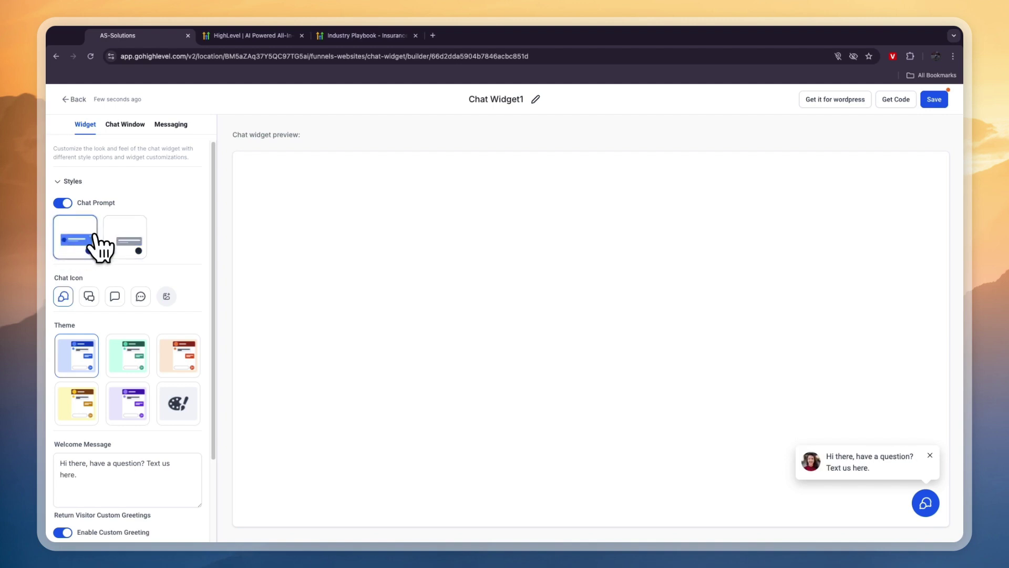
click(90, 298)
- Try the green and purple themes on the chat widget preview and apply the red theme
scroll(95, 321, down, 1)
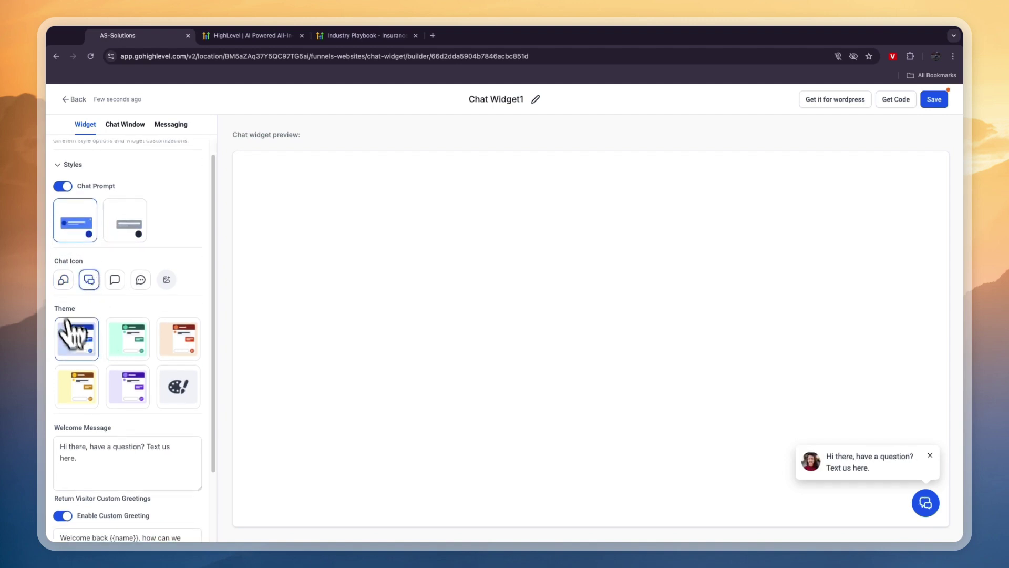
click(120, 342)
click(875, 465)
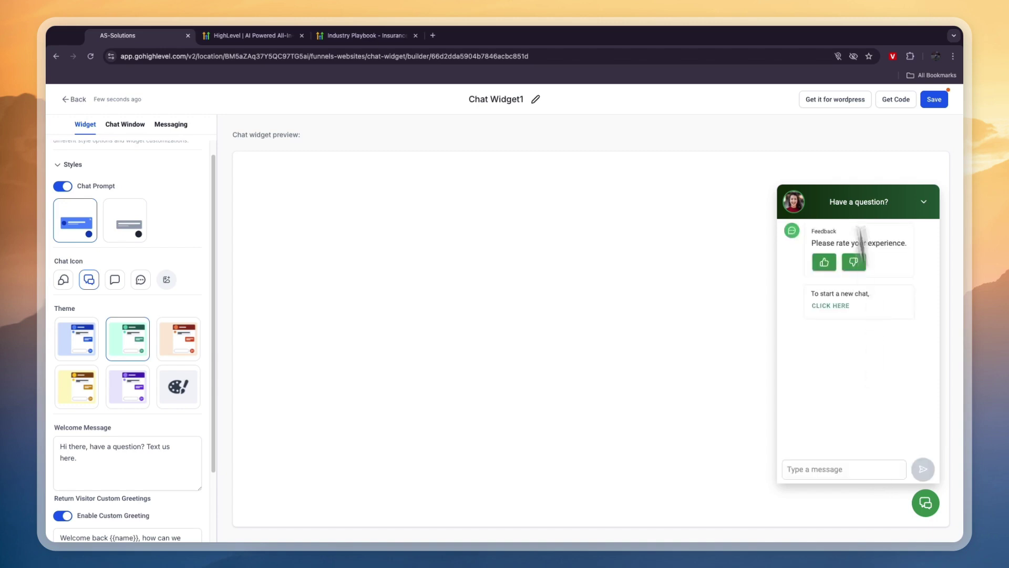
click(179, 344)
click(129, 389)
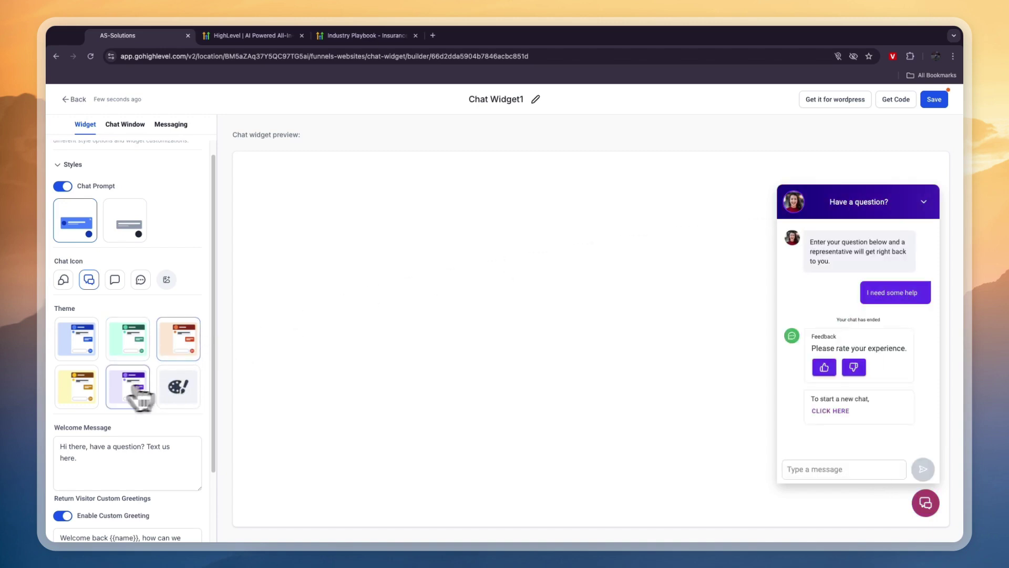
click(168, 347)
- Review the widget's welcome message, returning-visitor greeting with the {{name}} variable, chat window options and messaging options
scroll(152, 368, down, 3)
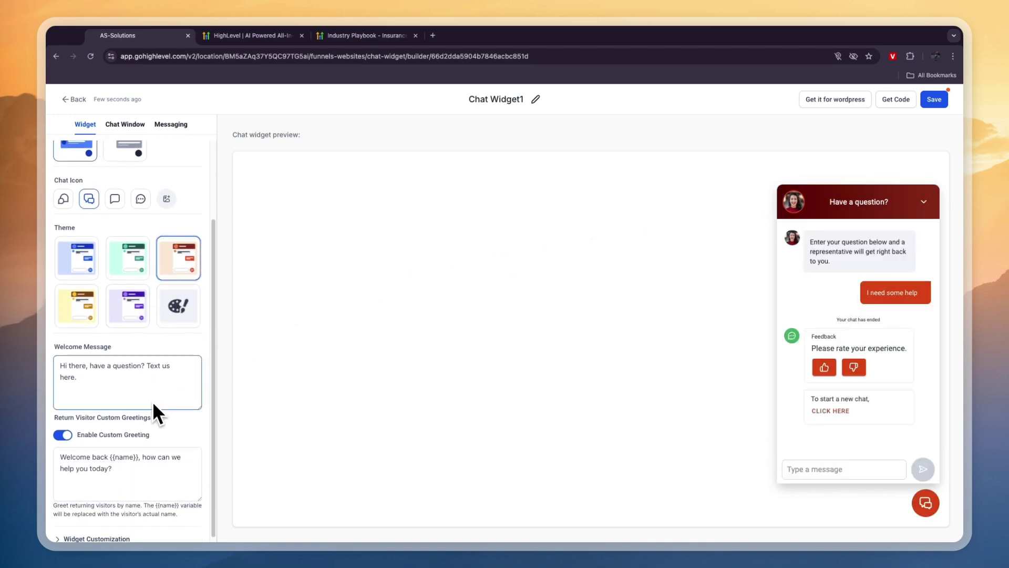
triple_click(97, 366)
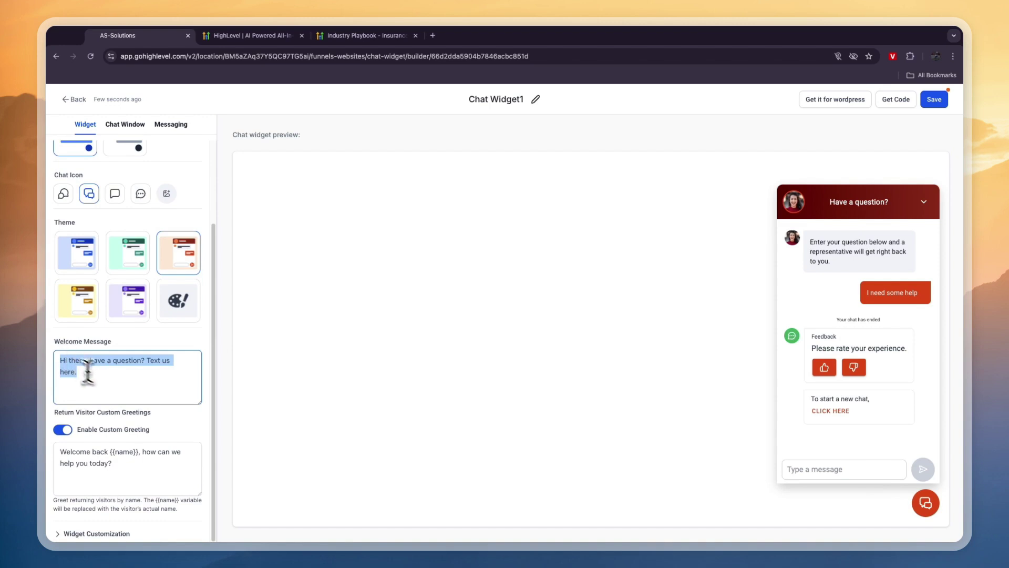
click(102, 423)
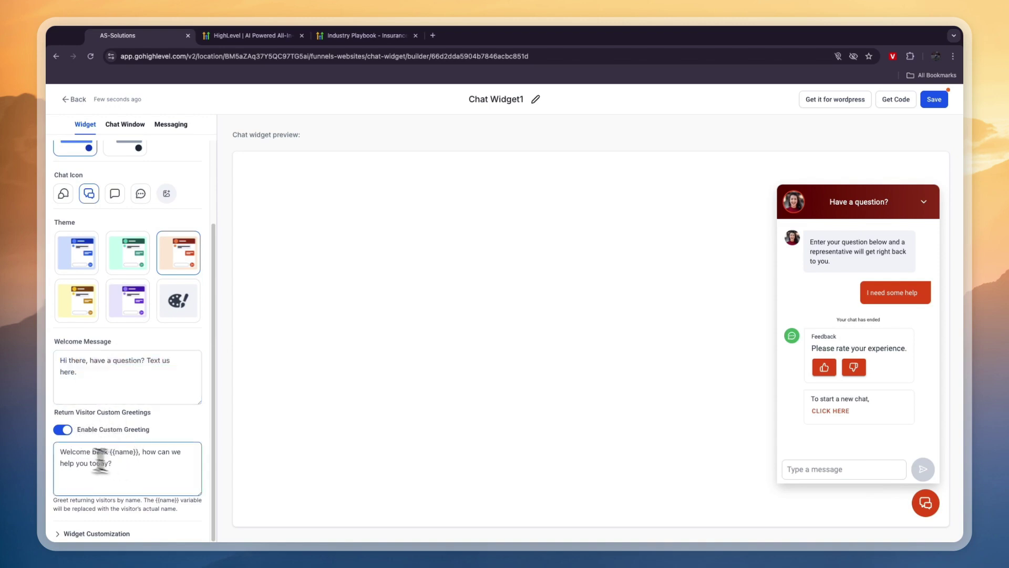
double_click(119, 452)
scroll(153, 342, up, 3)
click(121, 125)
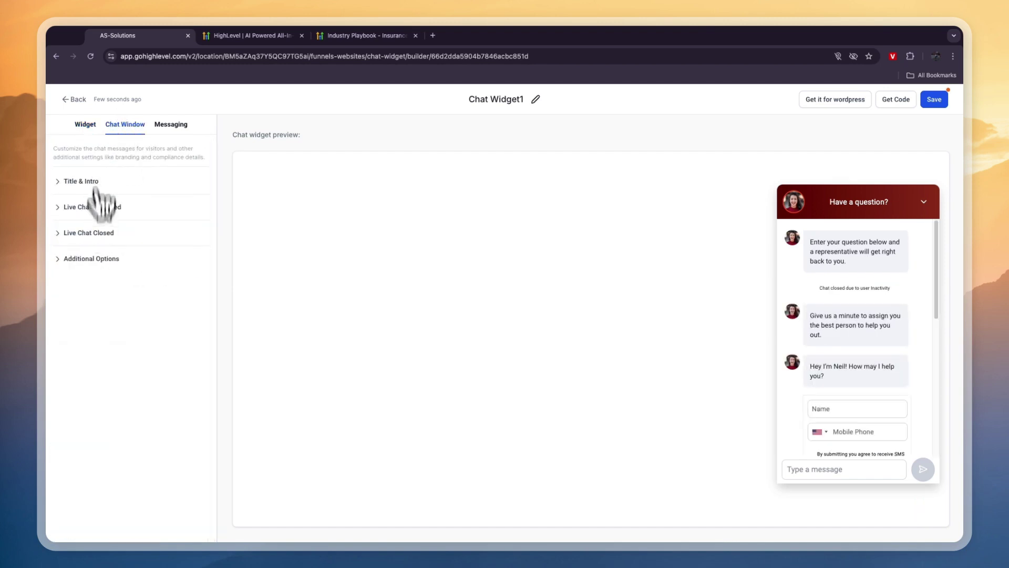
click(161, 125)
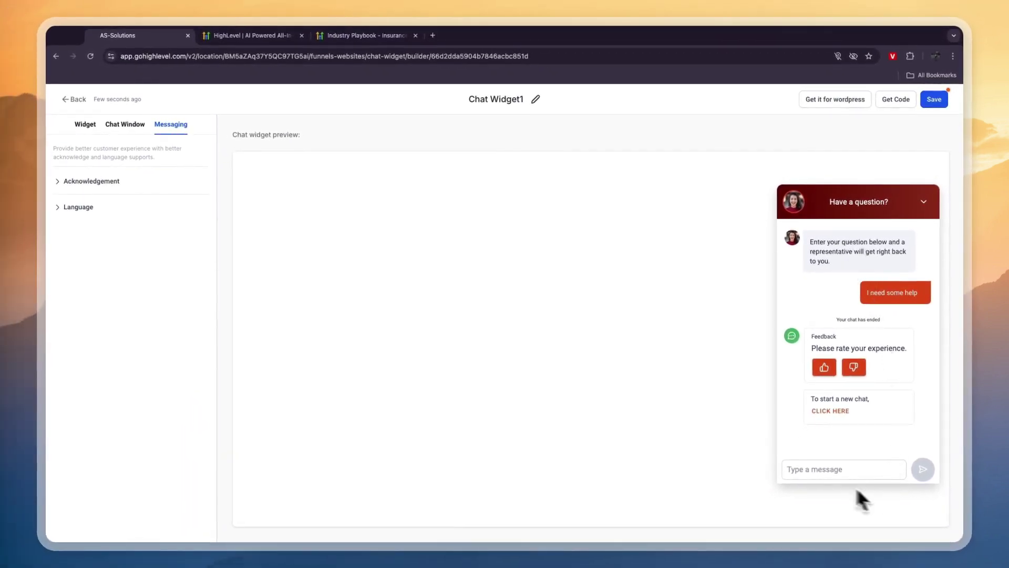
- Save the chat widget and return to the list of webchat widgets
click(934, 99)
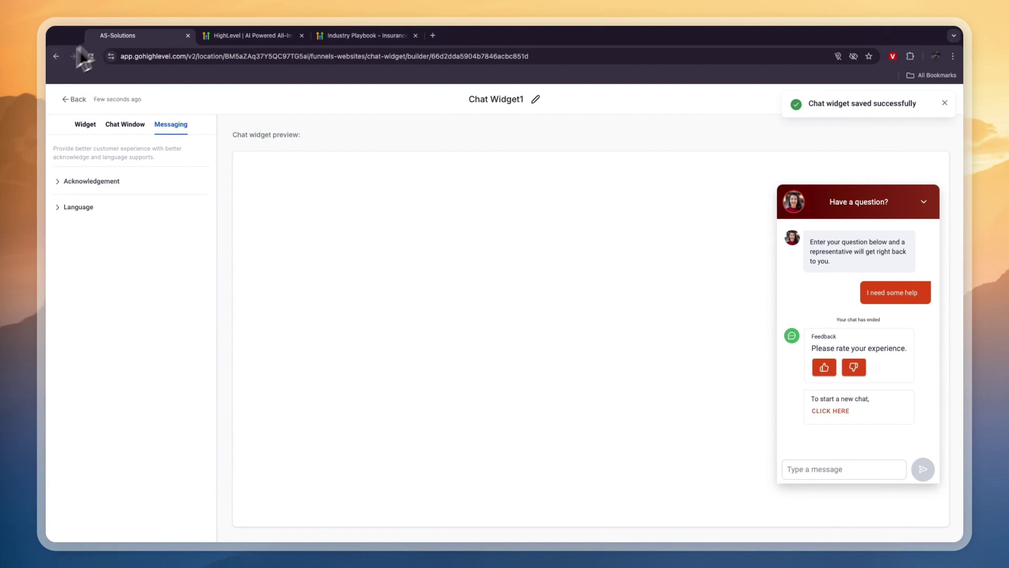
click(63, 98)
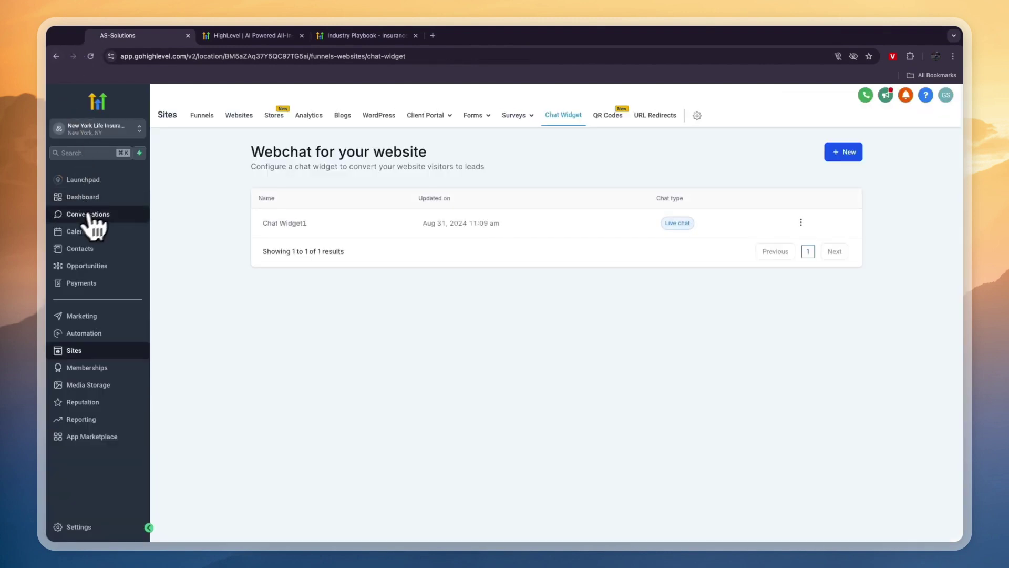
- In the sub-account's Conversation AI settings, set the bot to Auto Pilot, add Live Chat as a supported channel, and save
click(79, 217)
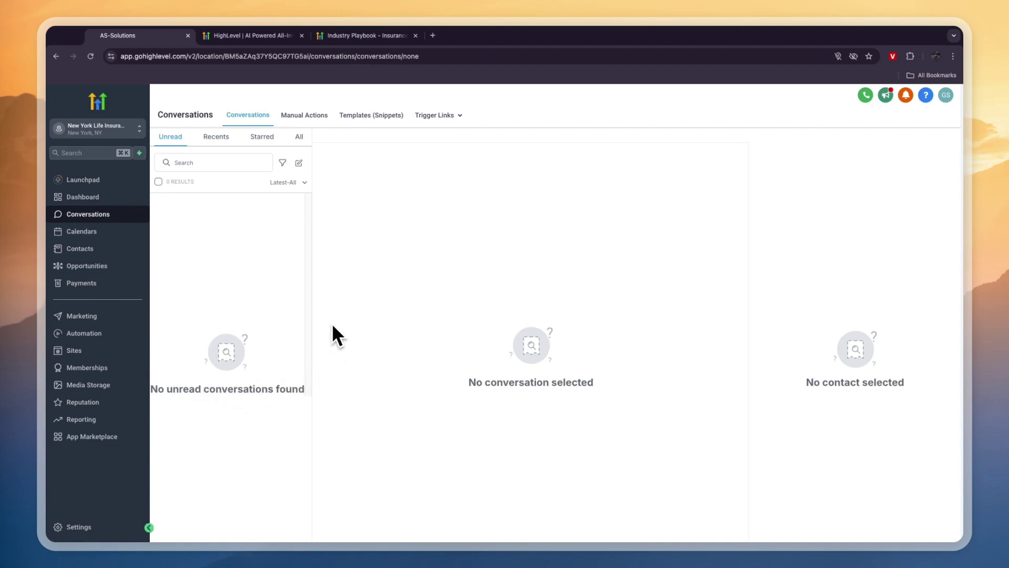
click(82, 527)
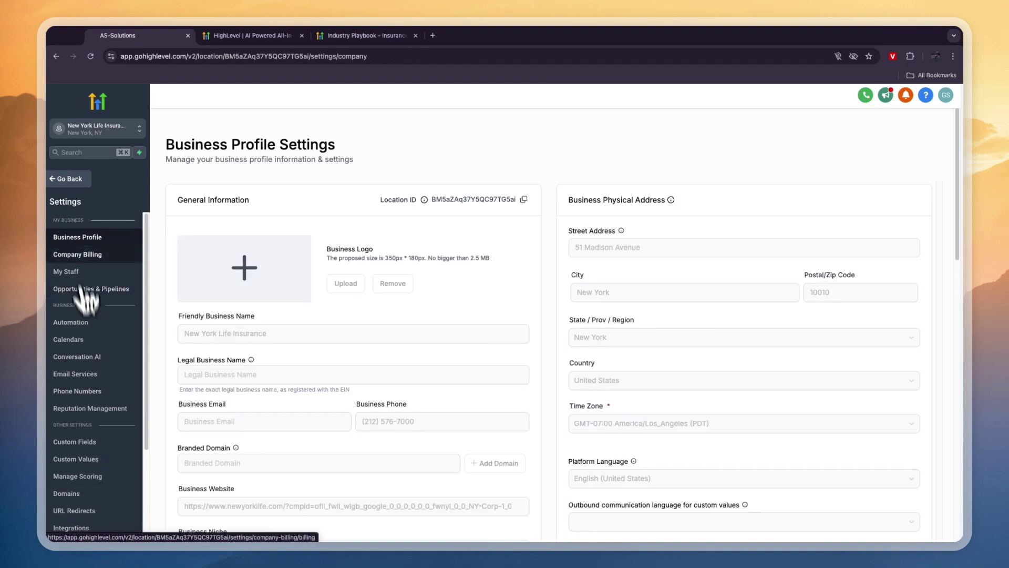
click(79, 358)
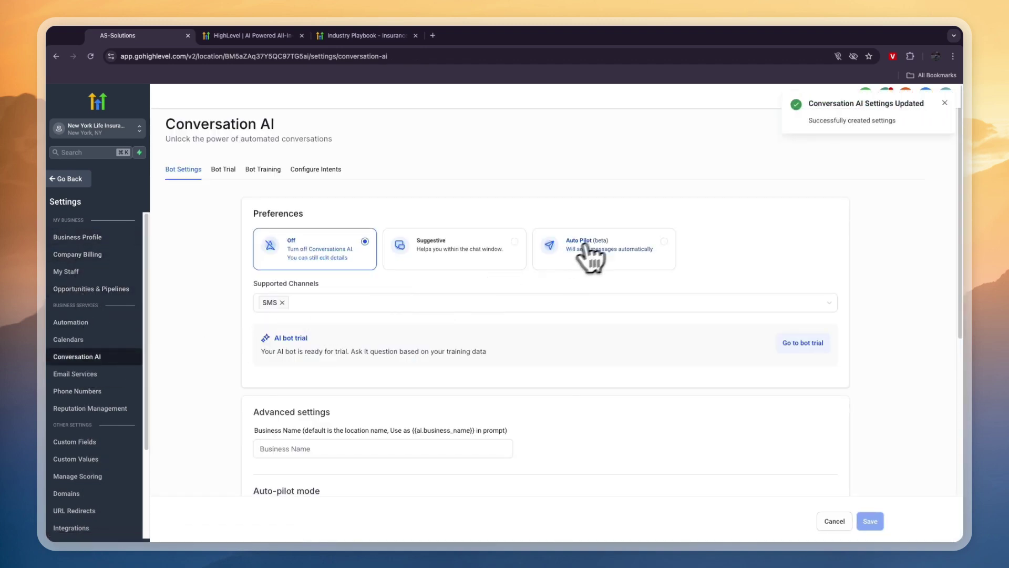
click(608, 252)
click(318, 303)
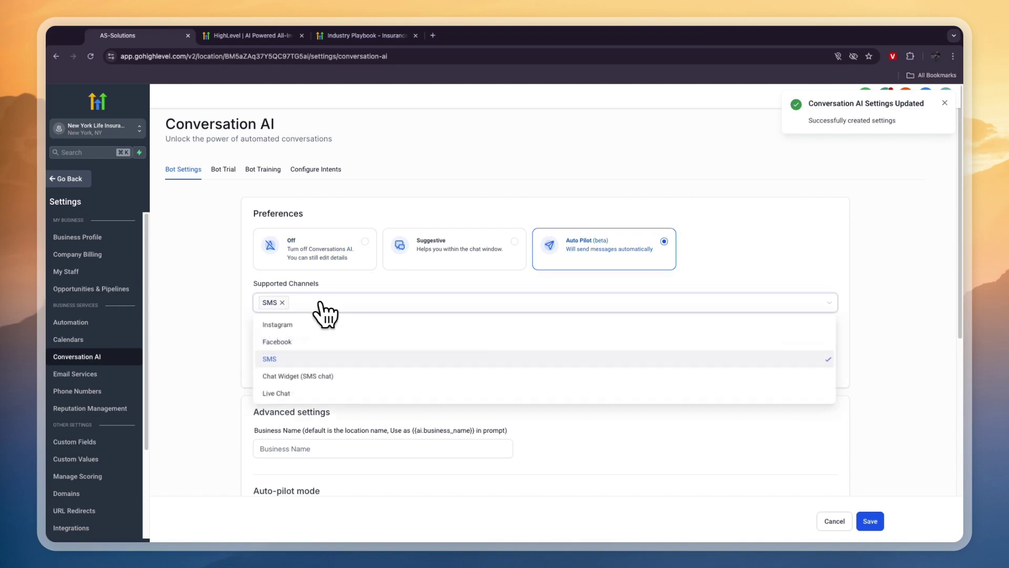
click(286, 393)
click(349, 308)
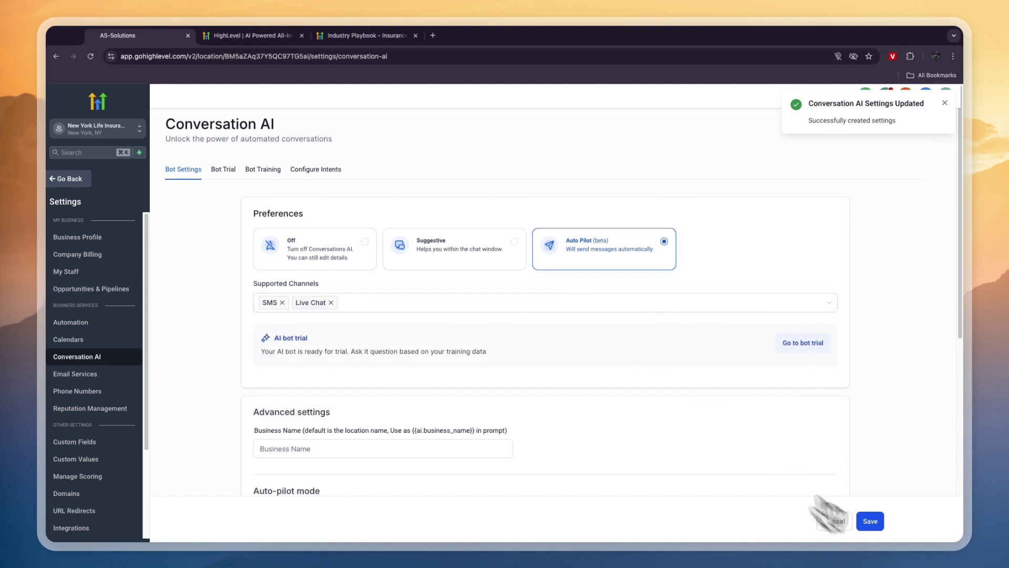
click(870, 521)
- Examine the bot training options for crawling a website and adding Q & A, and leave the settings
click(263, 169)
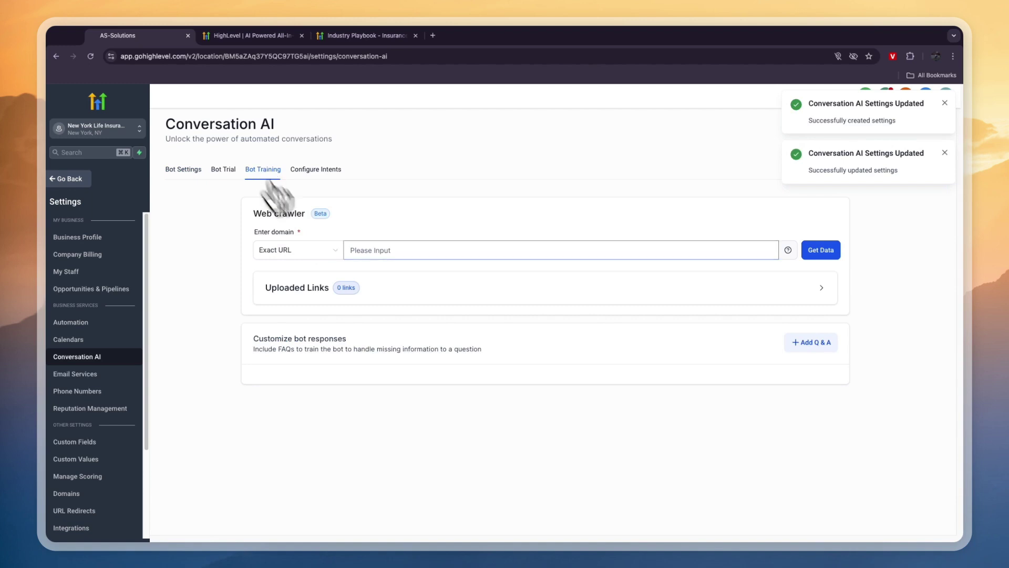
click(356, 251)
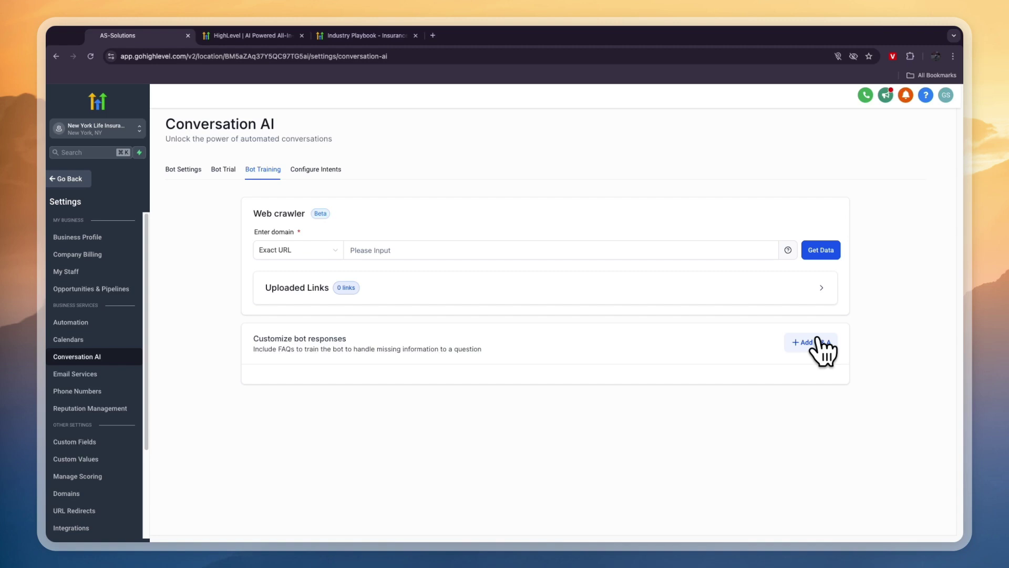
click(65, 179)
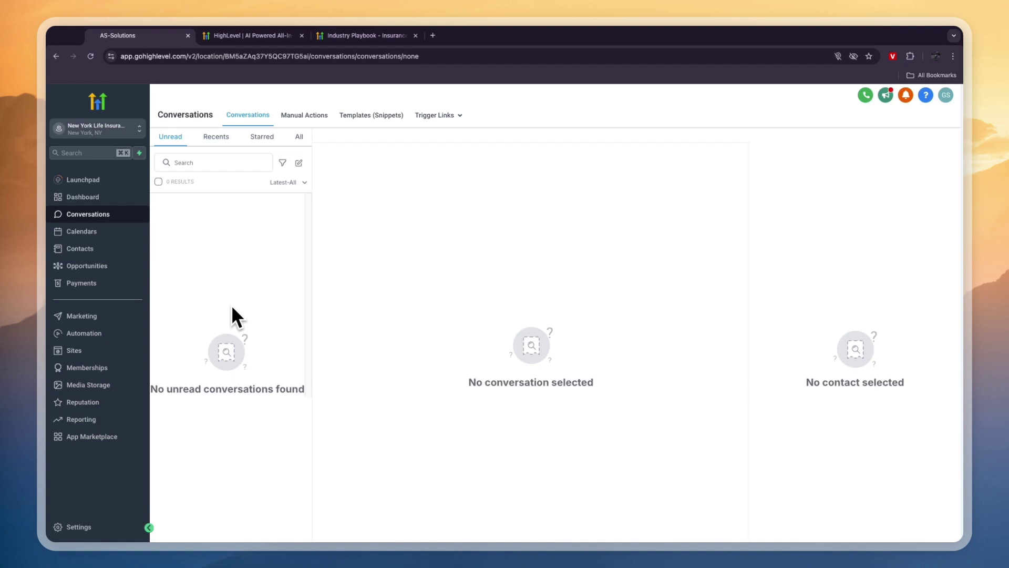
- Switch to the insurance company playbook article and highlight the item about integrating the Google Business Profile for Google Chat
click(365, 35)
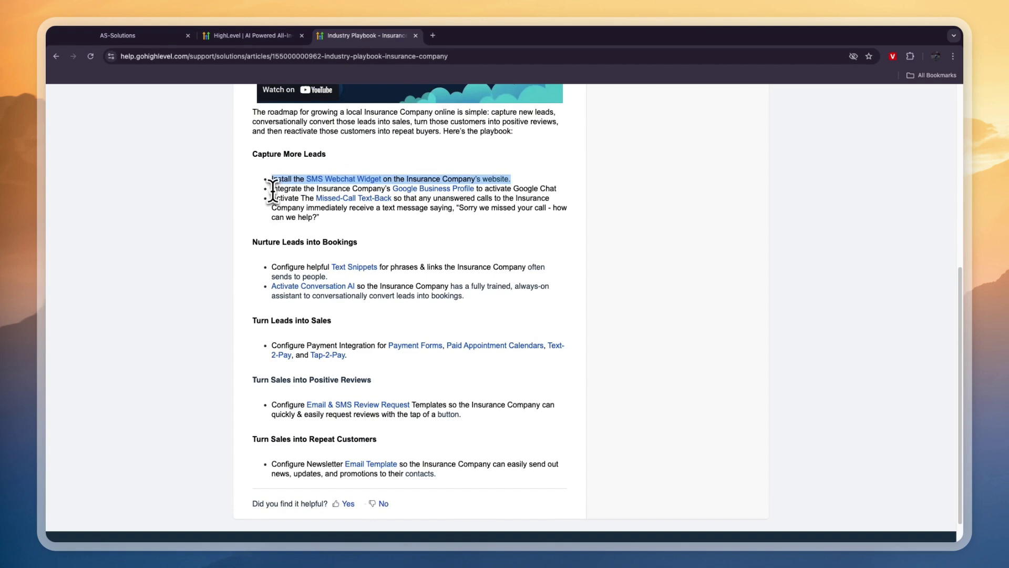
drag(273, 191, 543, 184)
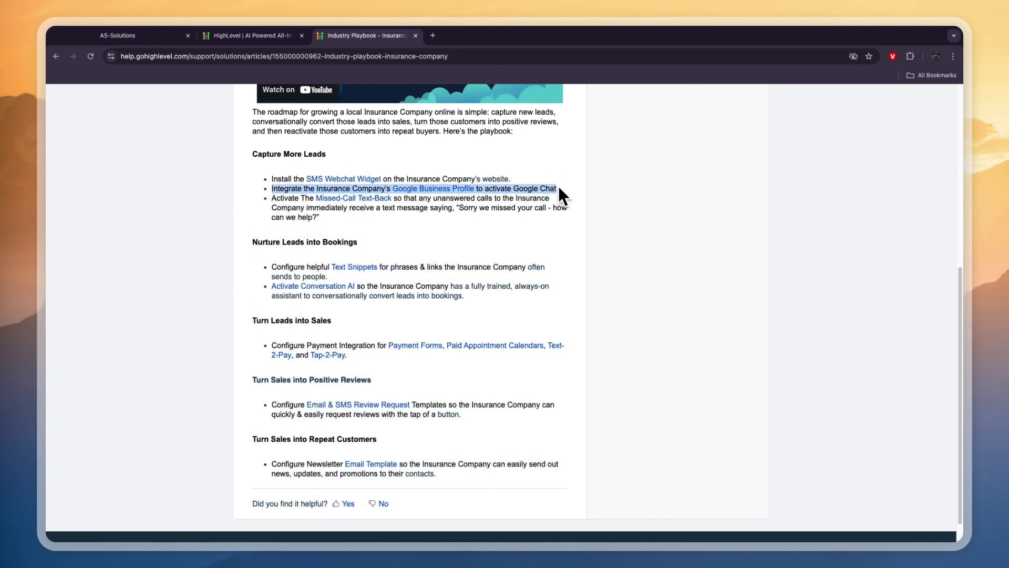
- Switch to the sub-account, open its Launchpad and highlight the option for connecting Google My Business
click(118, 35)
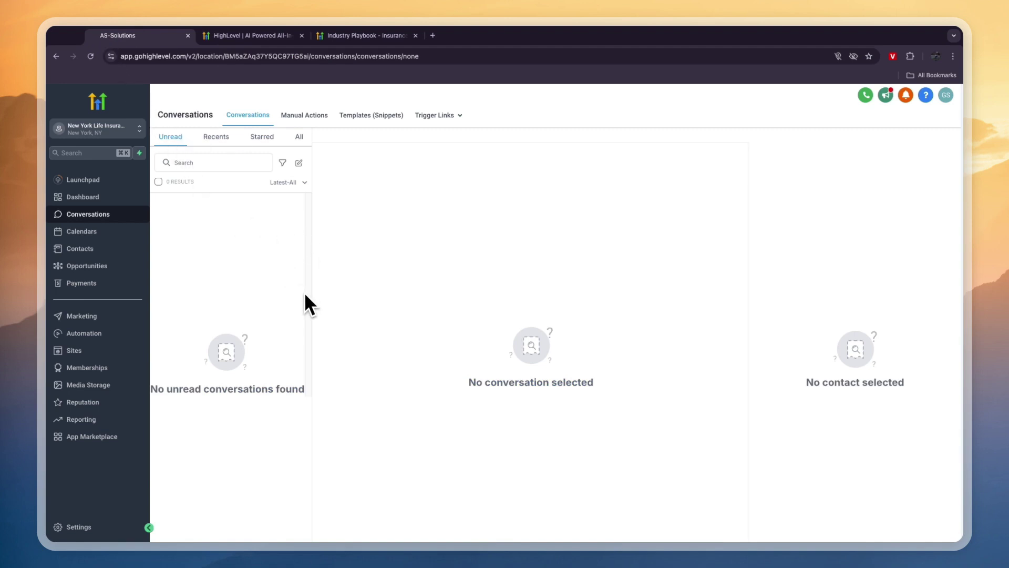
click(85, 179)
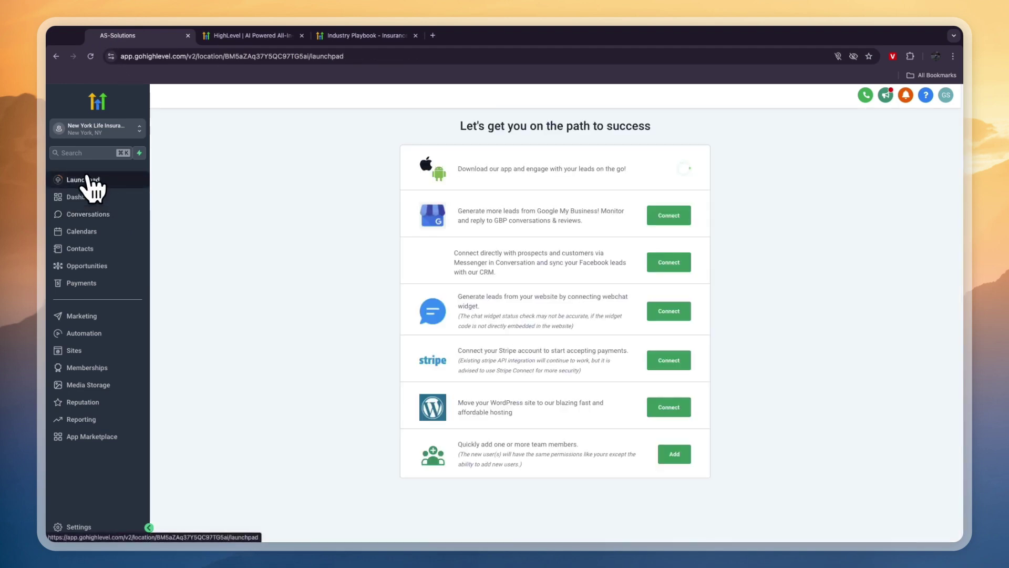
drag(459, 210, 527, 213)
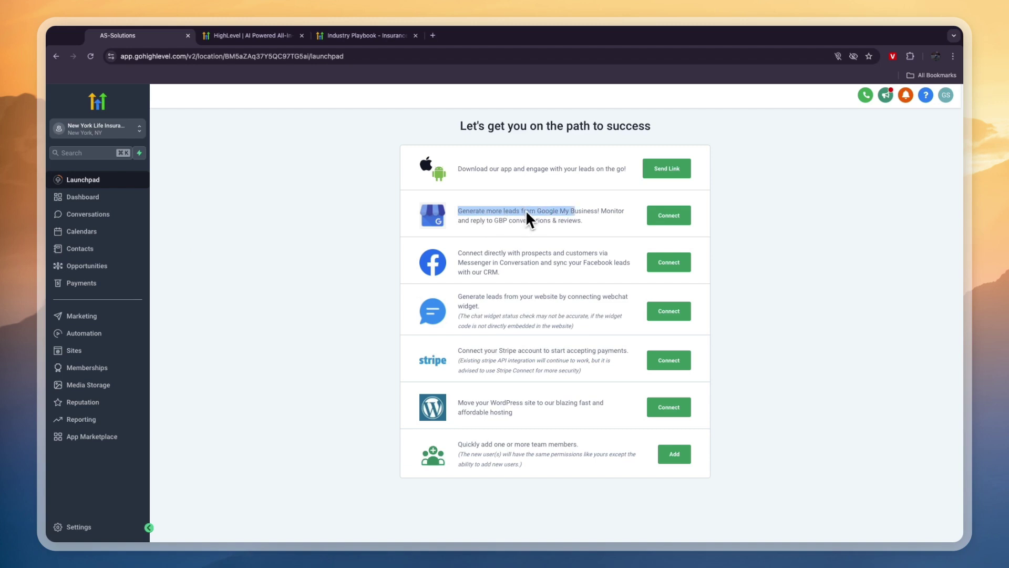
click(491, 216)
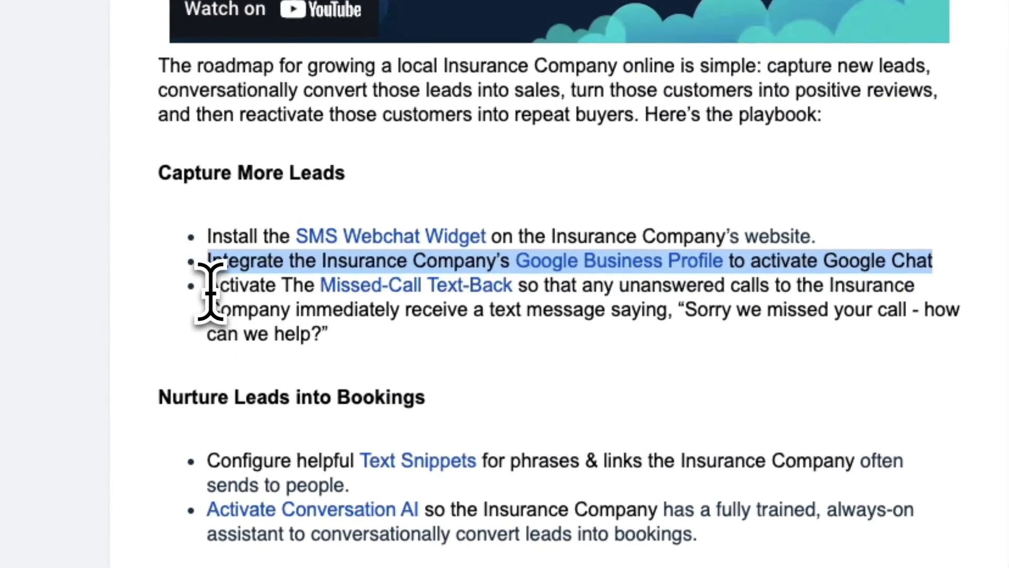
- Highlight the playbook's Missed-Call Text-Back item, and find the Missed Call Text Back section in the sub-account's business profile settings
double_click(210, 289)
drag(210, 288, 900, 334)
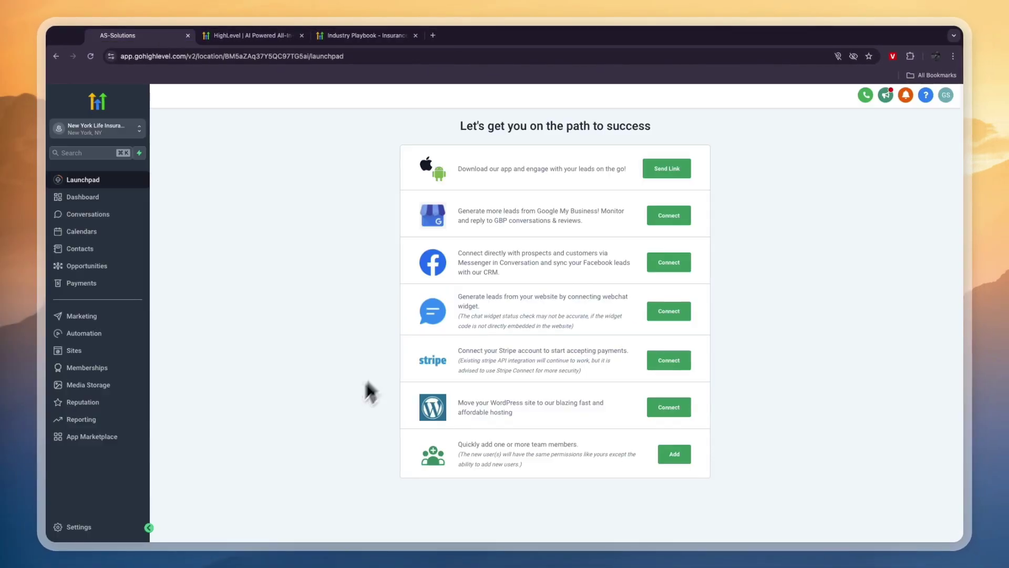
click(79, 527)
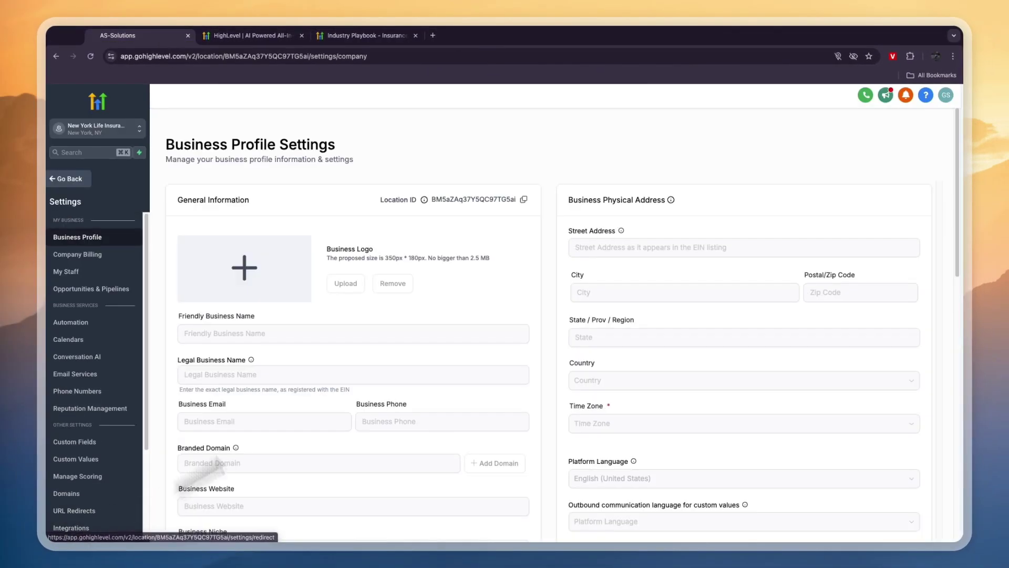
scroll(683, 307, down, 20)
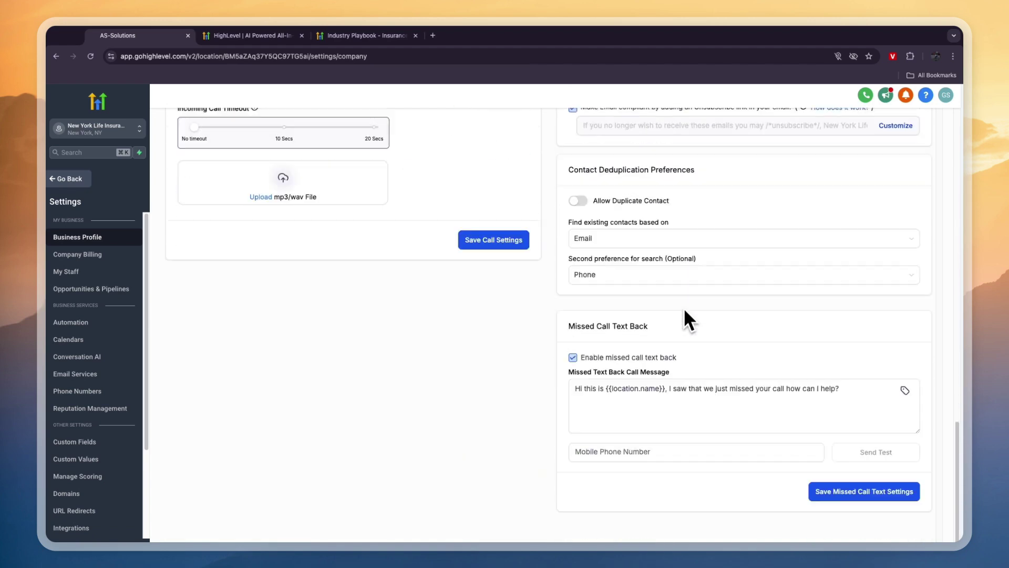
drag(675, 315, 566, 327)
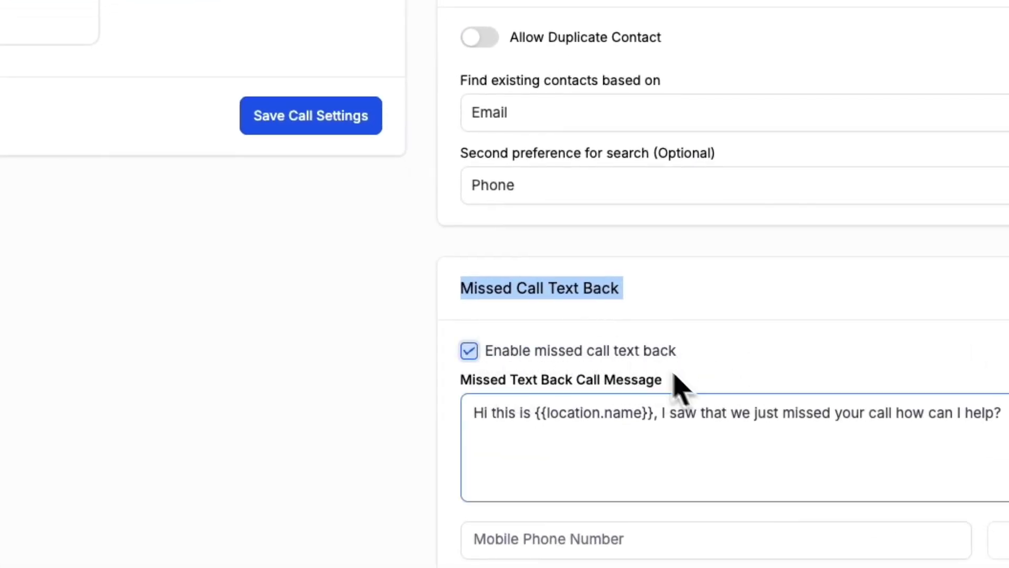
- Review the missed call text-back message and save the missed call text settings
click(473, 417)
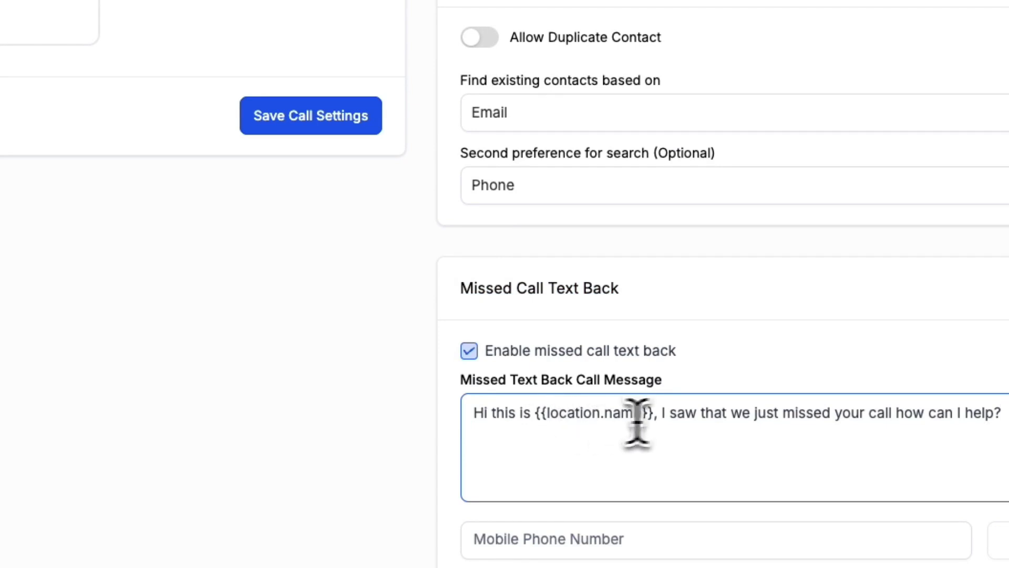
drag(666, 415, 982, 405)
click(978, 462)
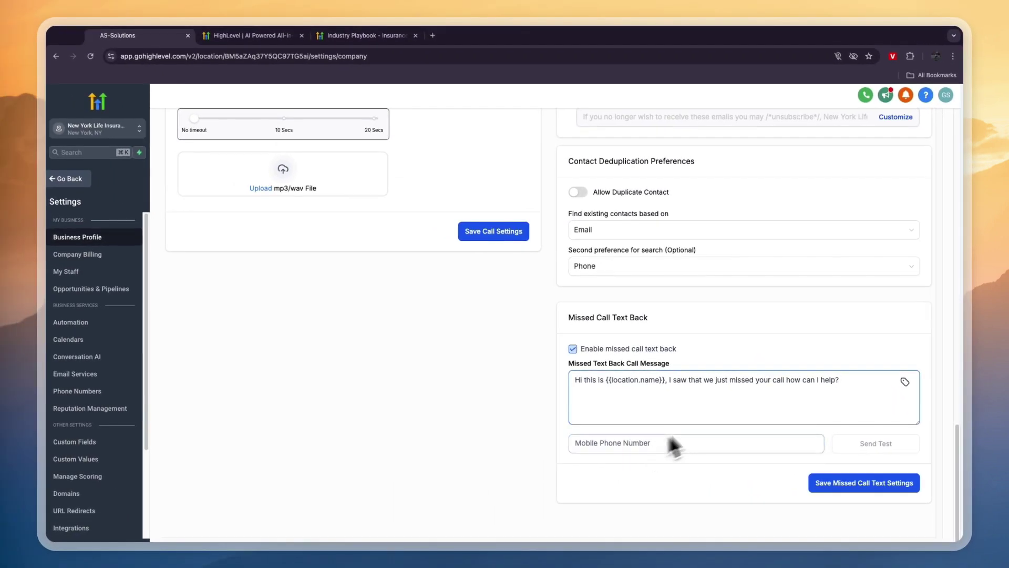
click(835, 483)
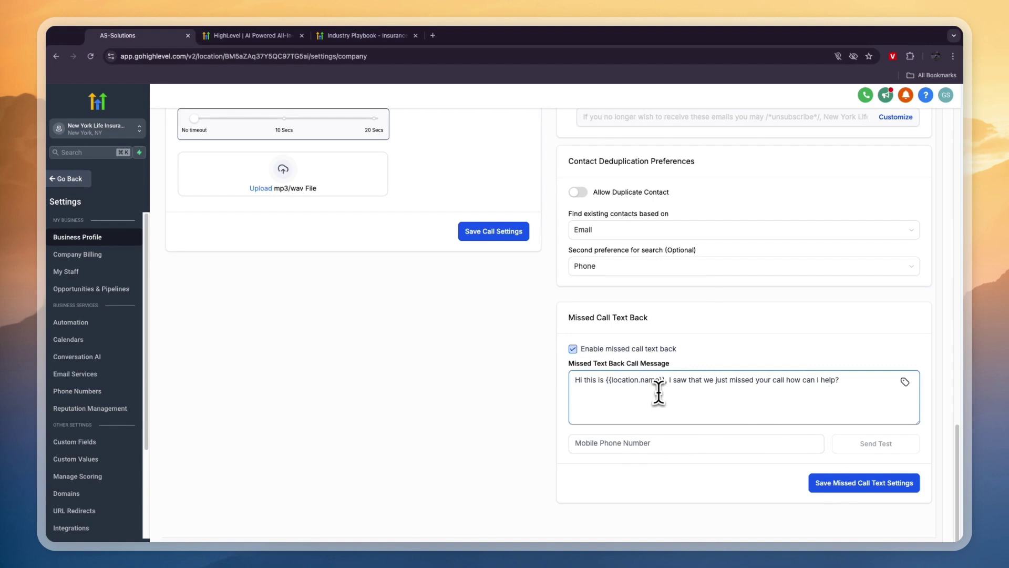
- Open the intent configuration in Conversation AI and highlight the support question and Appointment Booking intents
click(79, 357)
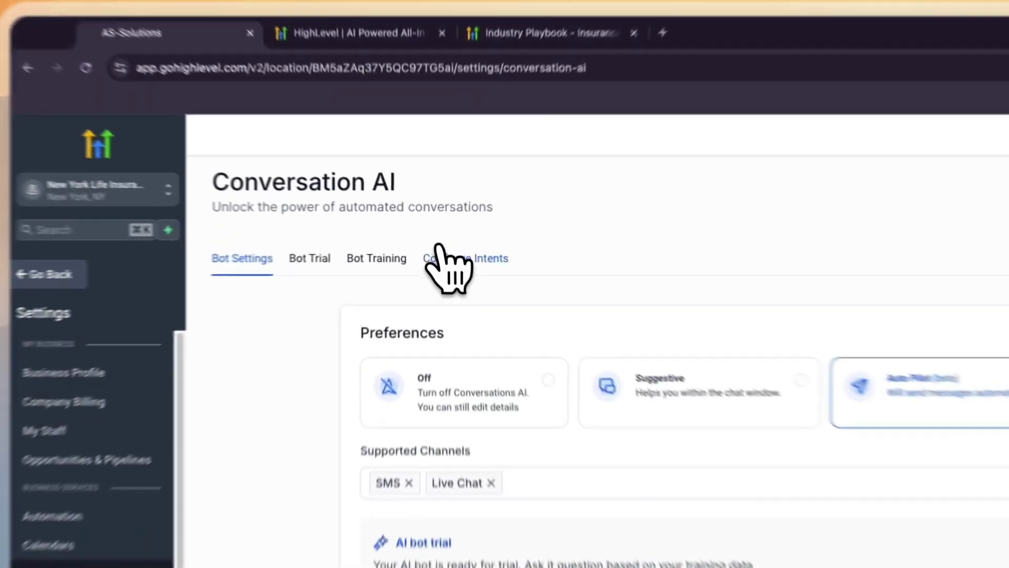
click(319, 167)
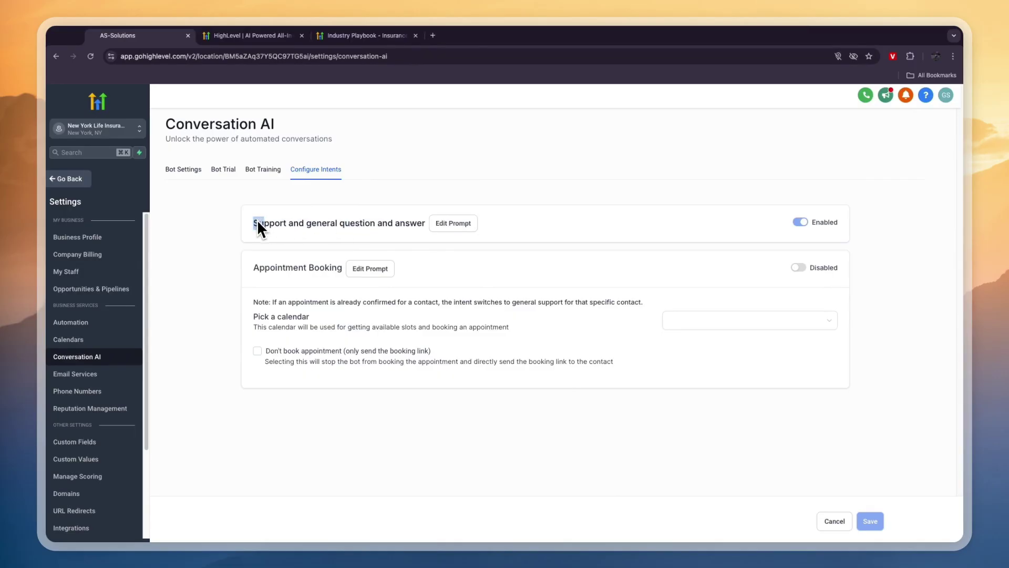
drag(265, 221, 311, 223)
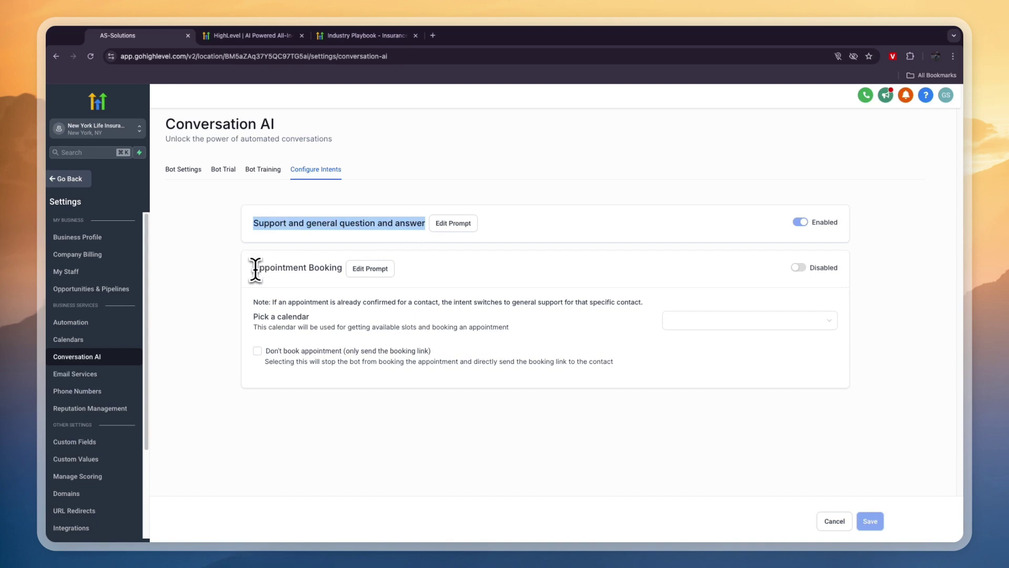
drag(256, 269, 344, 270)
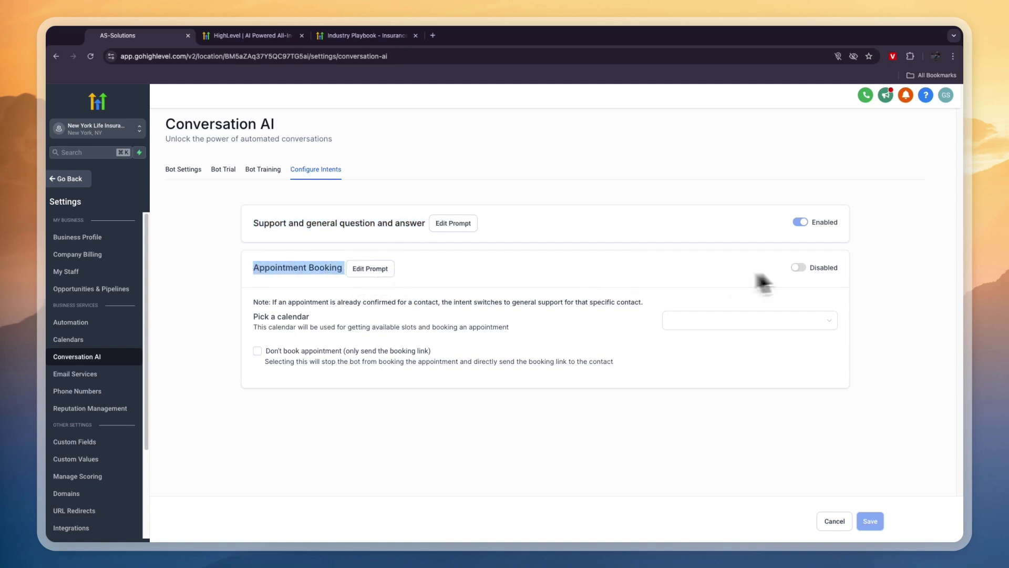
- Try enabling the Appointment Booking intent, toggling the option to send only the booking link, and viewing the available calendars
click(799, 267)
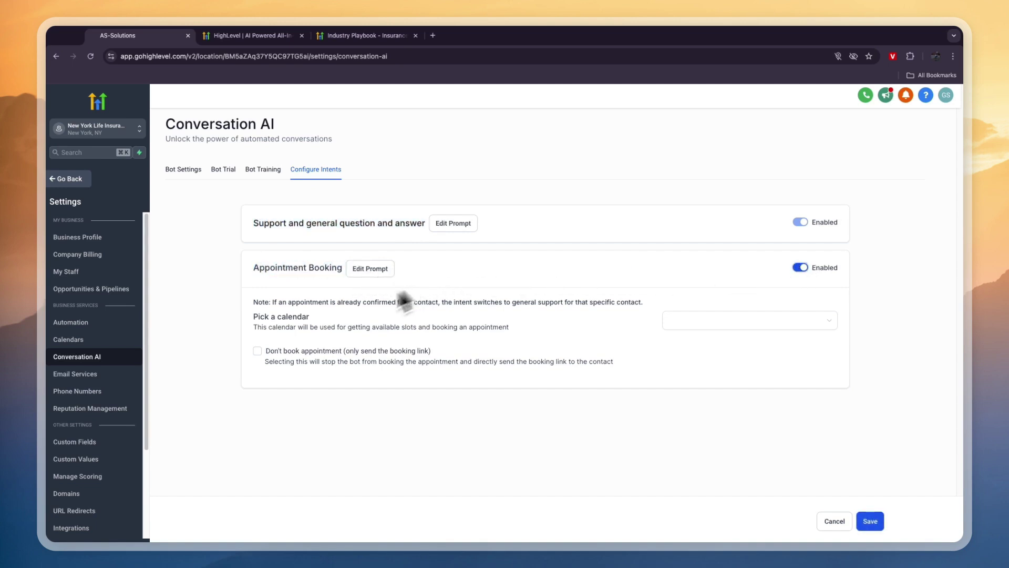
click(257, 351)
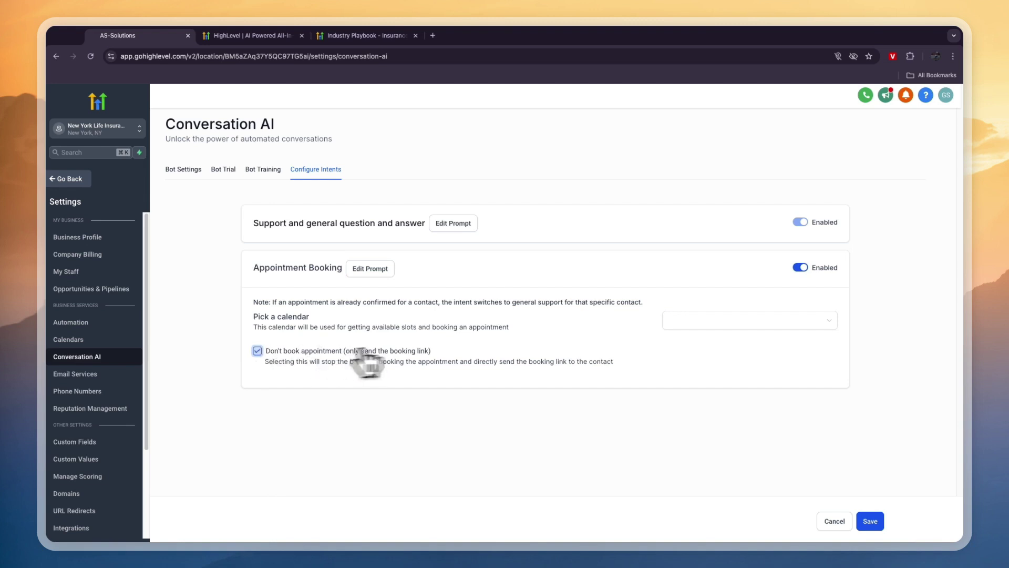
click(710, 321)
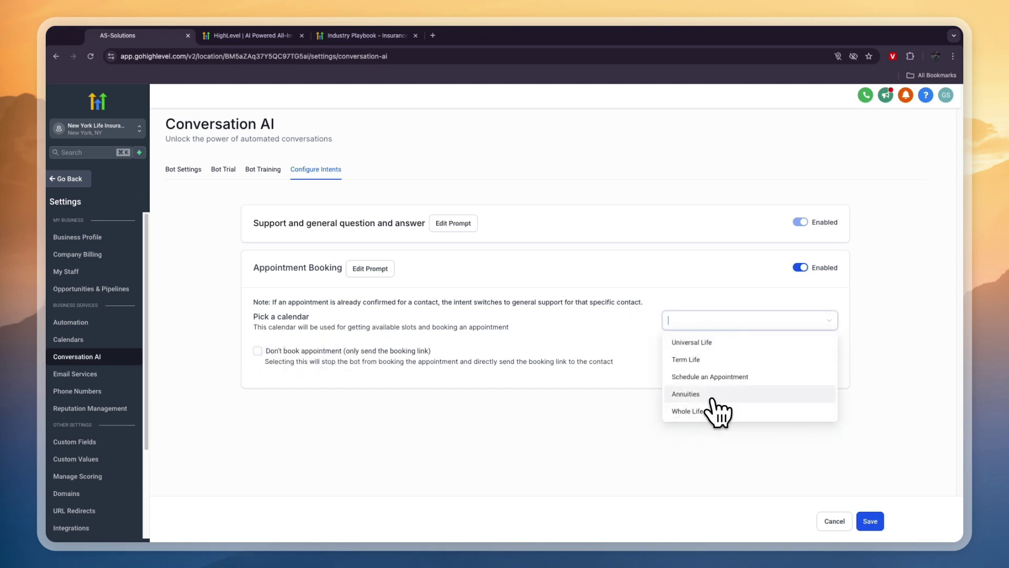
click(794, 318)
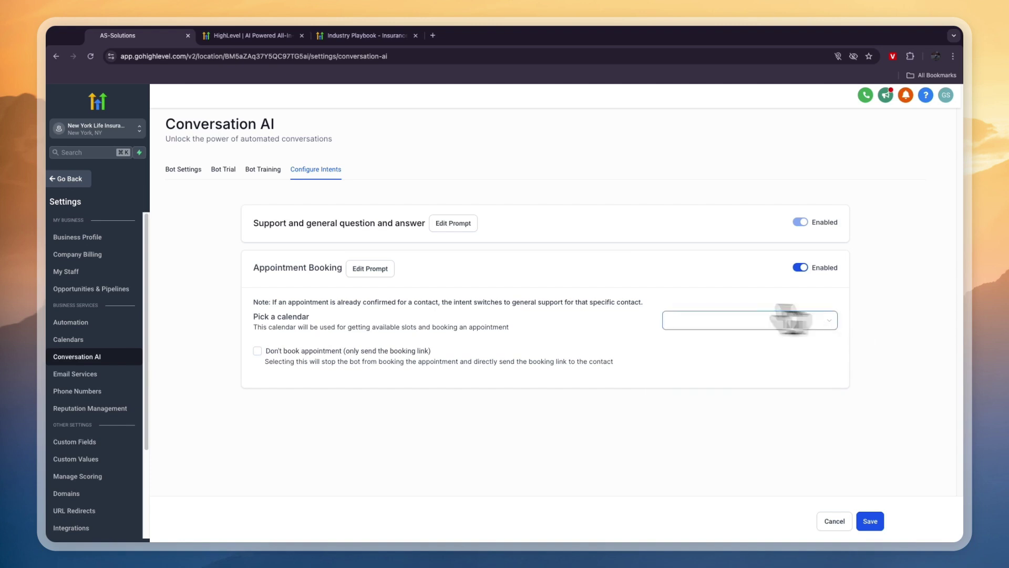
- Leave the settings and look over the sub-account's weekly calendar view
click(84, 179)
click(81, 232)
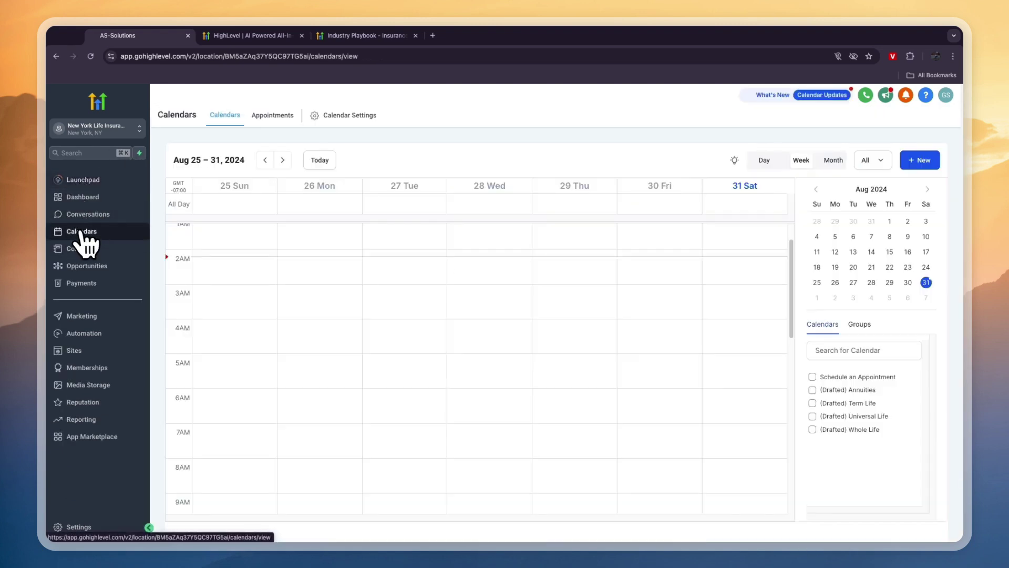
scroll(341, 284, up, 2)
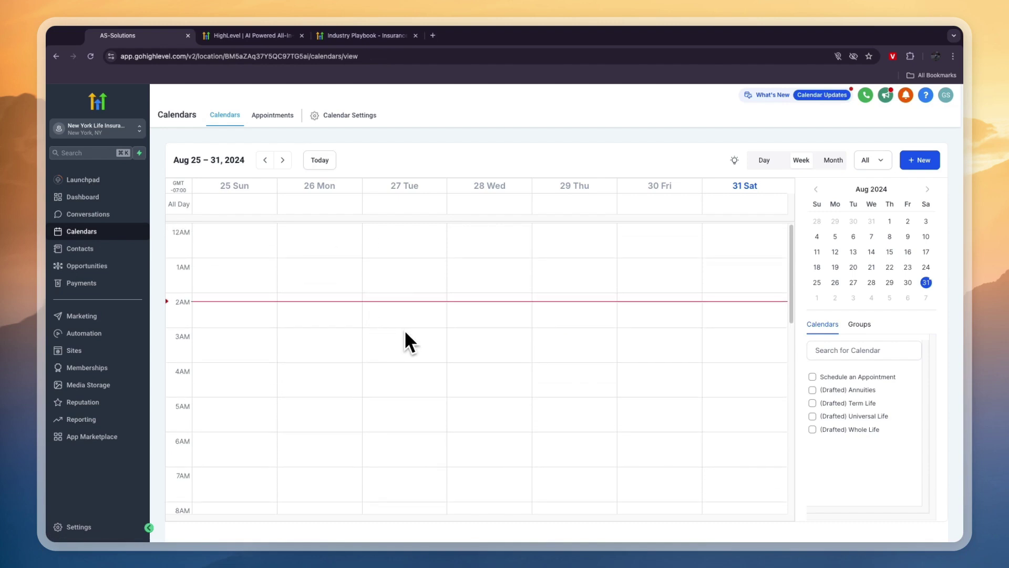
- Return to the playbook article and highlight the Nurture Leads into Bookings heading and its Text Snippets item
key(super+3)
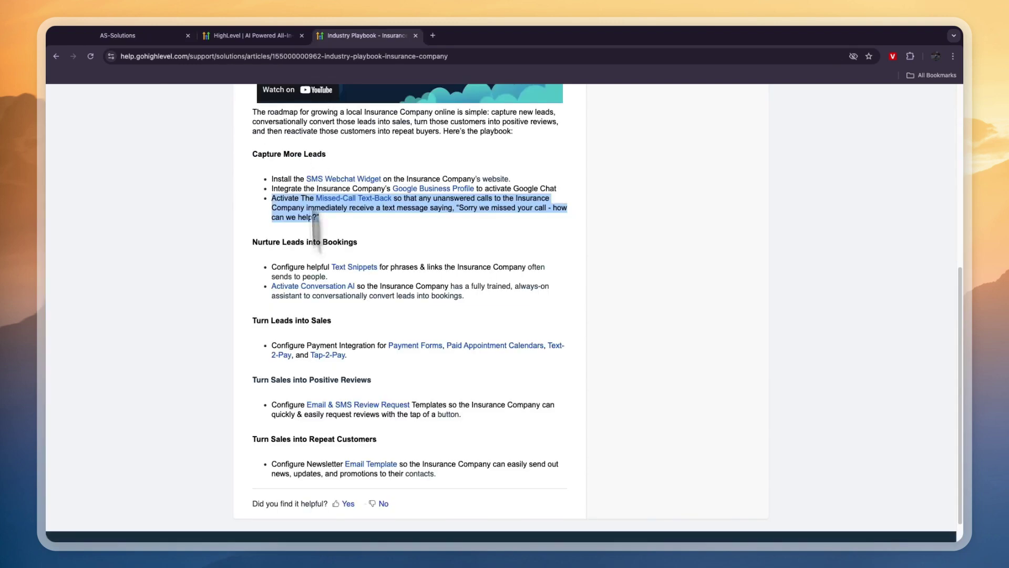
drag(253, 242, 343, 243)
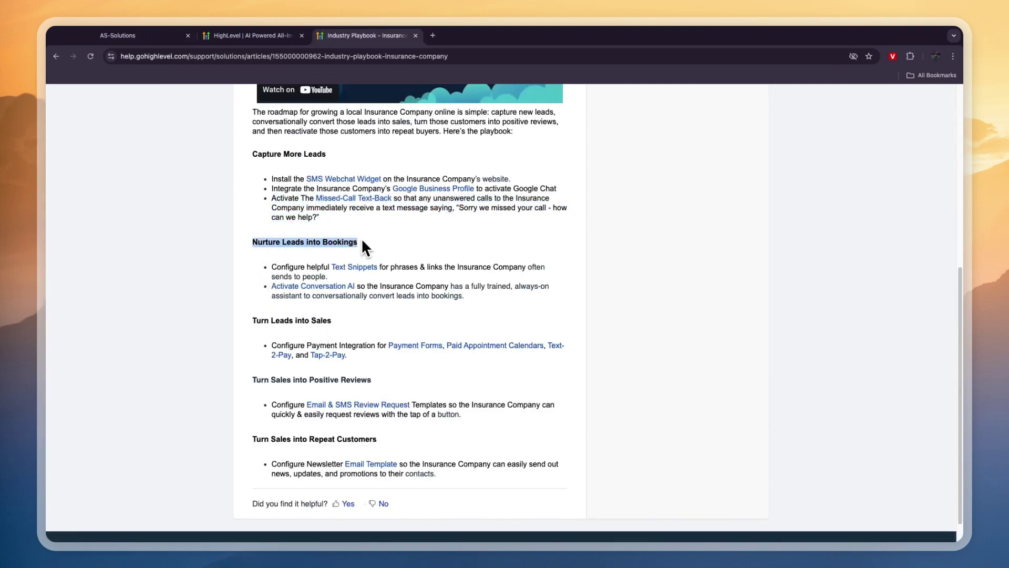
drag(272, 267, 387, 263)
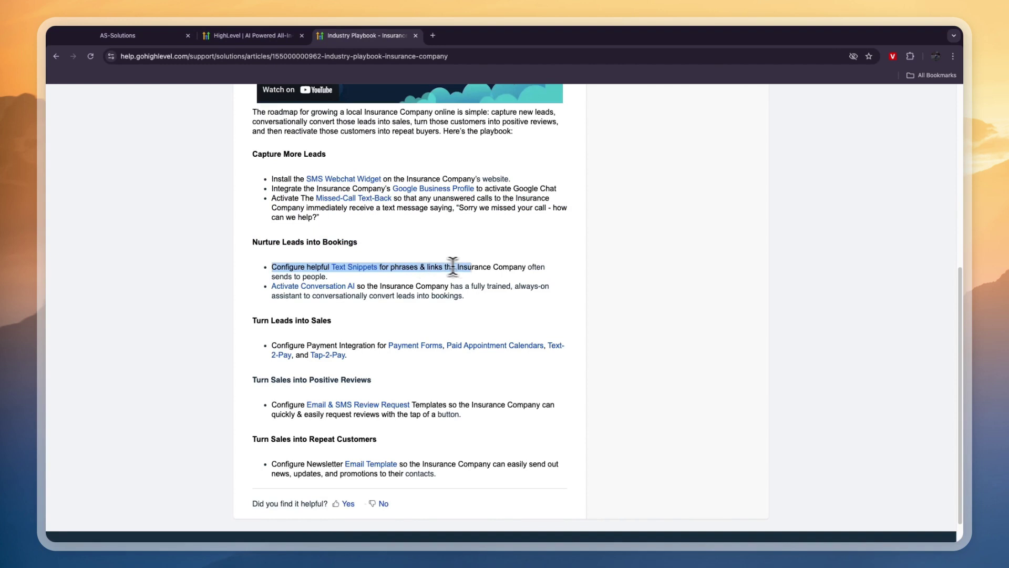
drag(524, 266, 519, 277)
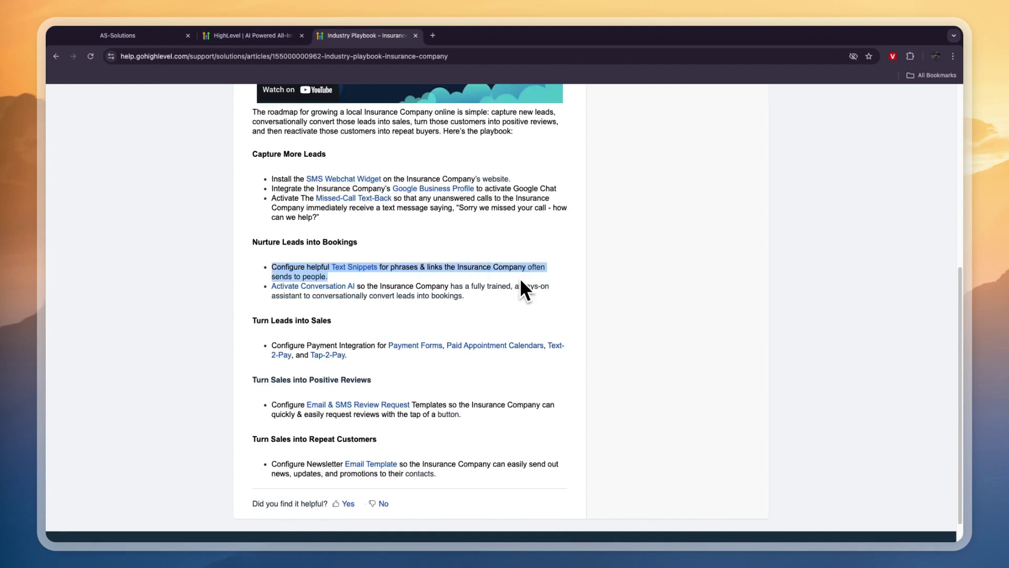
- Examine the two message snippets in the sub-account's conversation templates and open the choices for adding a snippet
click(157, 36)
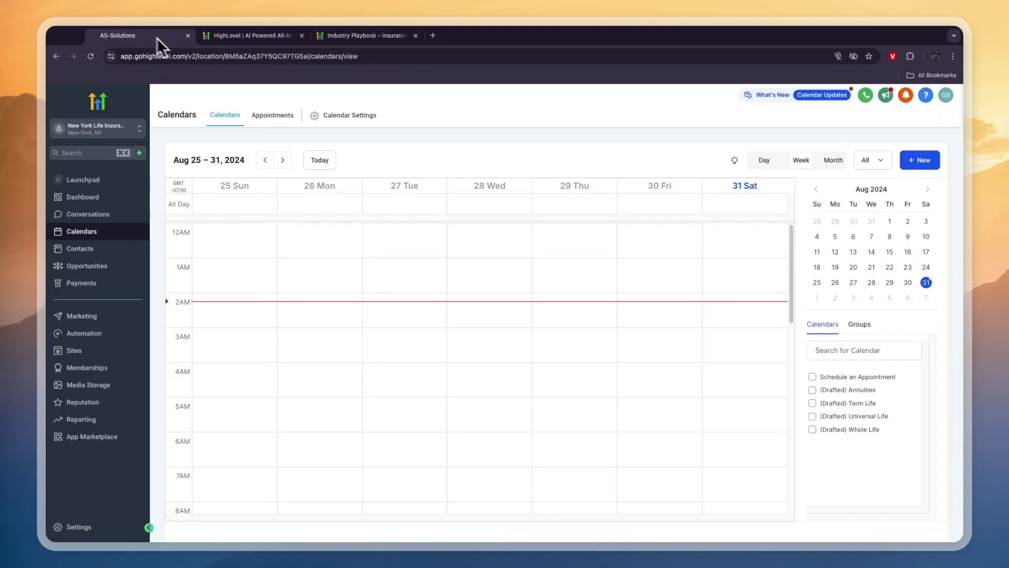
click(97, 216)
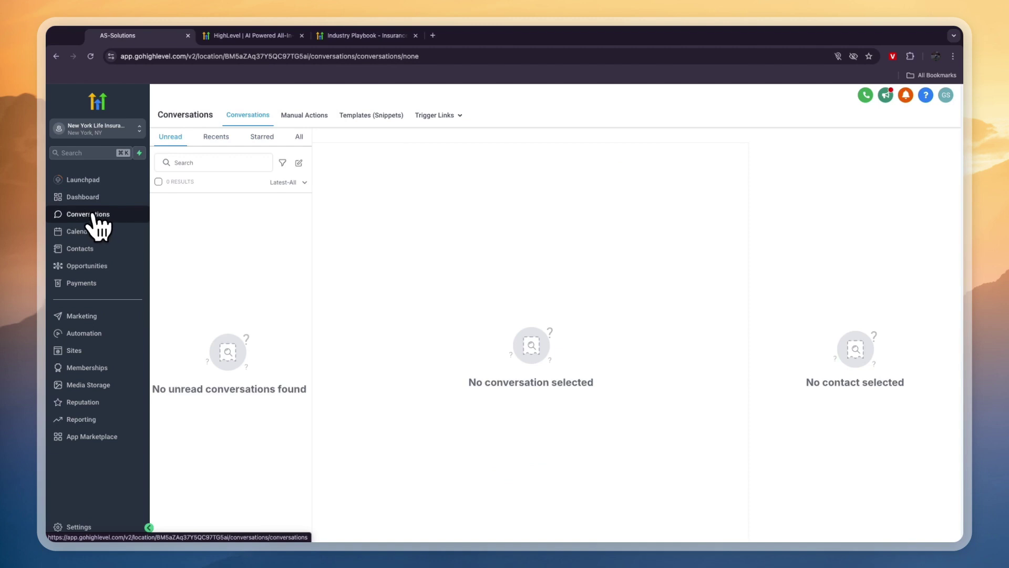
click(379, 122)
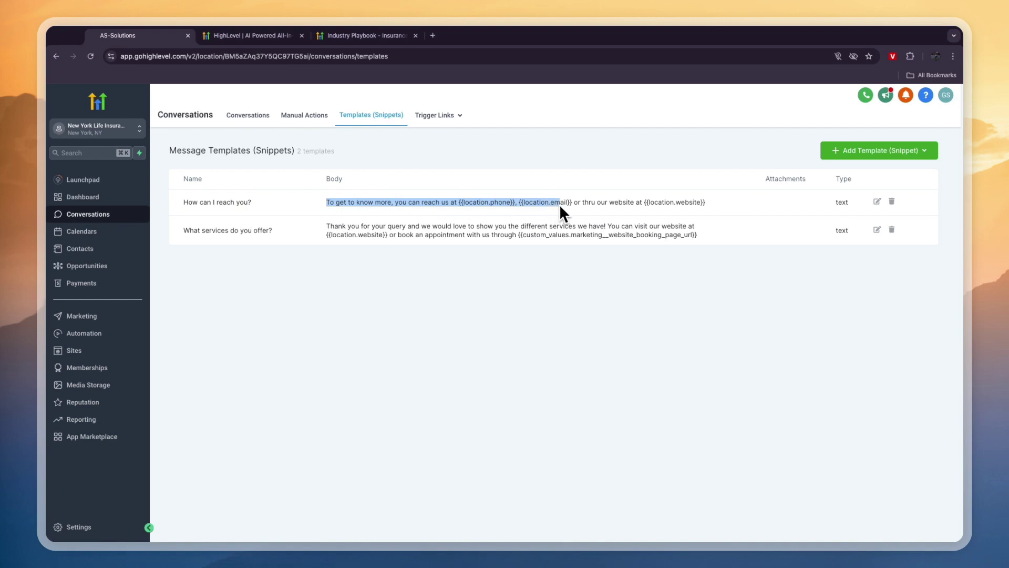
drag(559, 204, 630, 203)
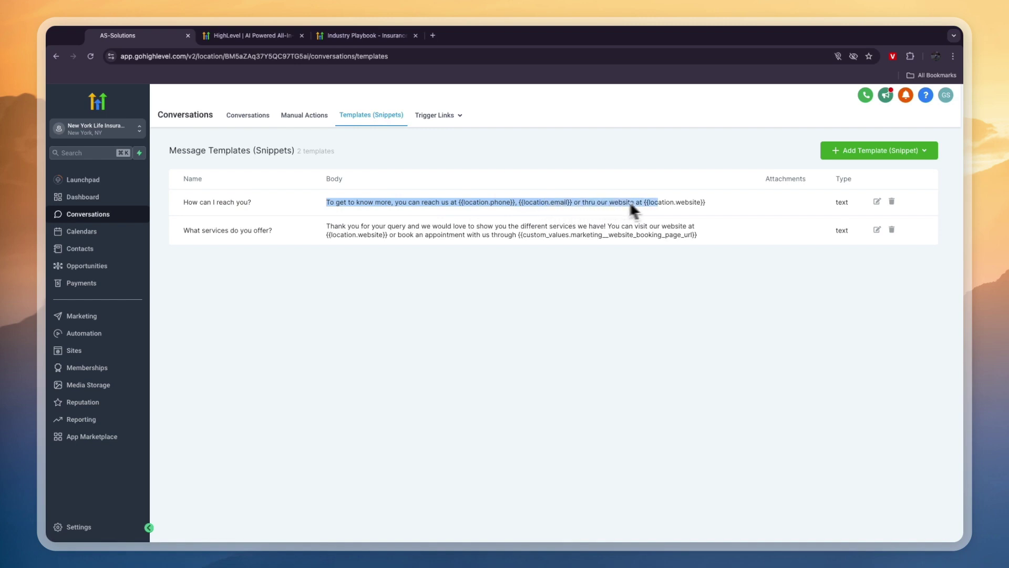
click(694, 204)
drag(254, 231, 280, 237)
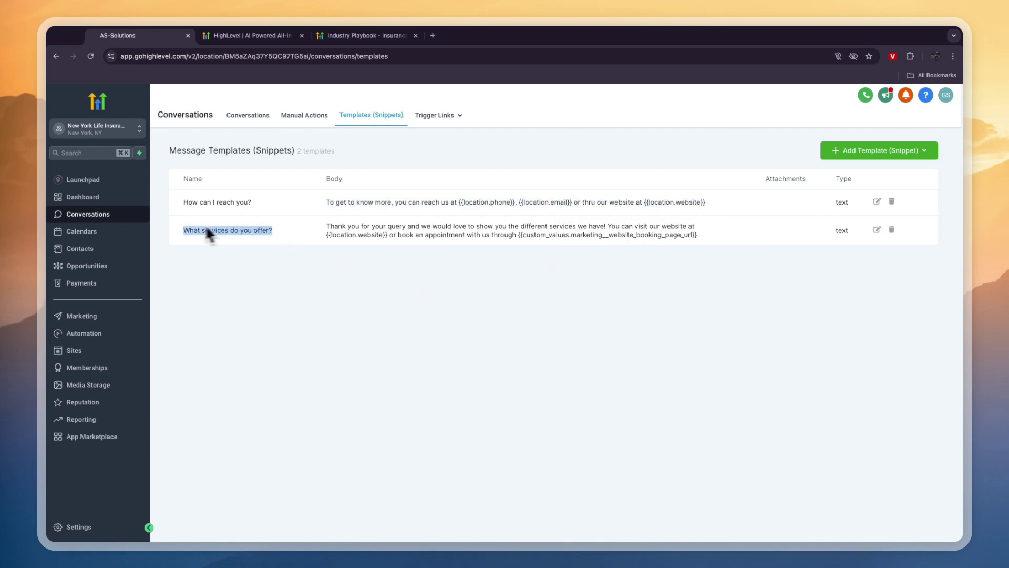
click(379, 260)
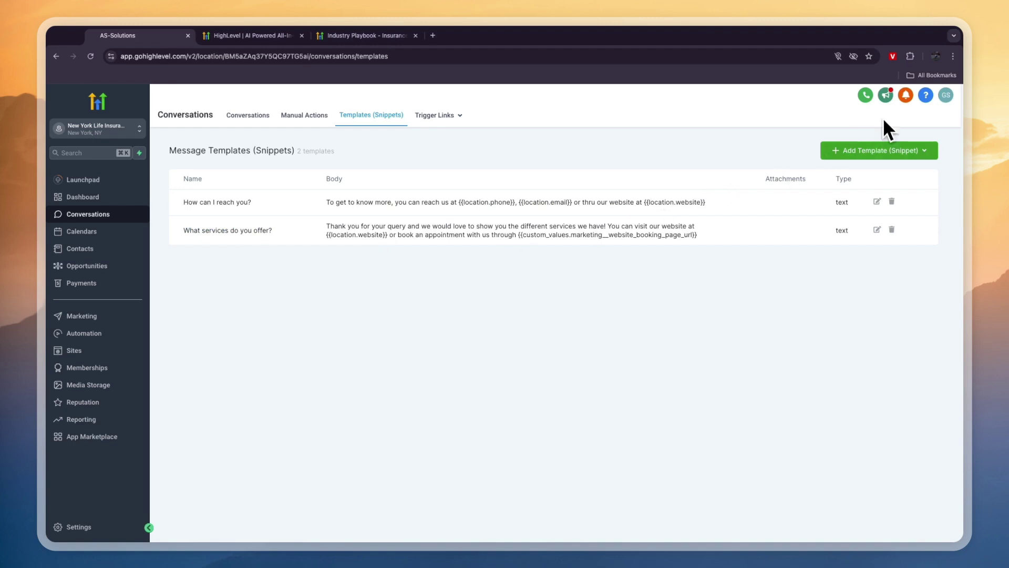
click(865, 151)
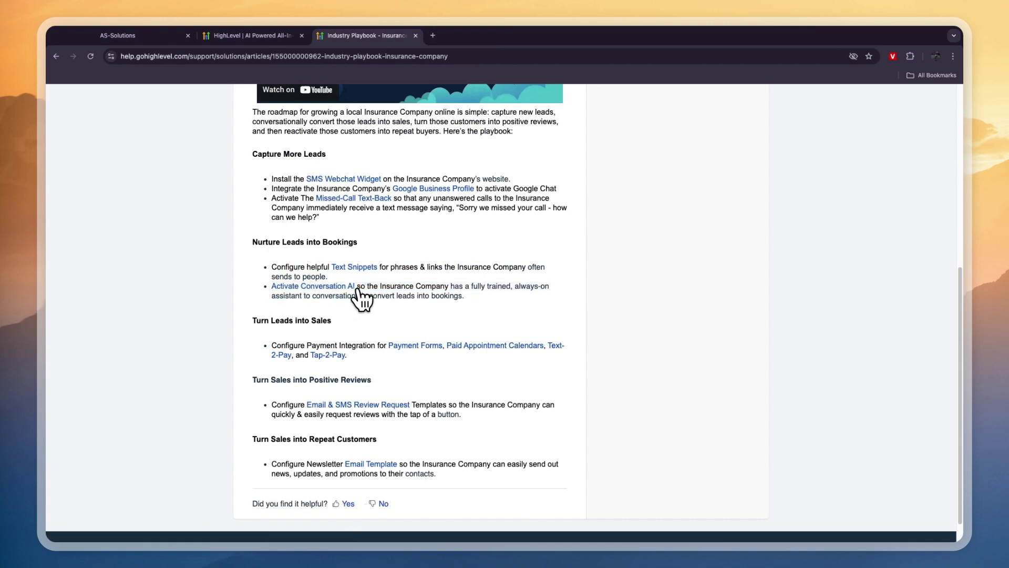
- Highlight the playbook's Activate Conversation AI and Turn Leads into Sales items, and open the sub-account's payments area
drag(357, 289, 458, 299)
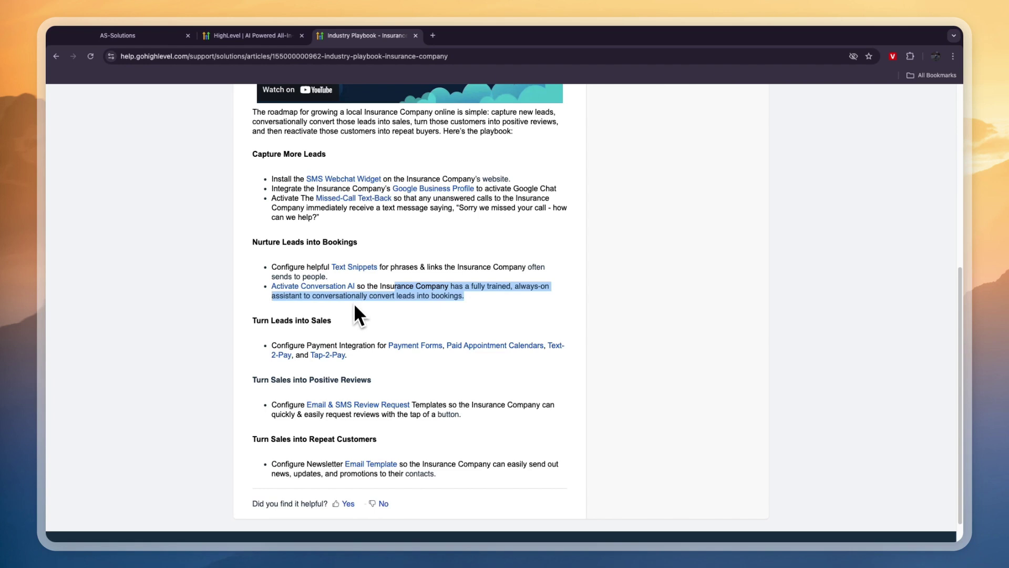
drag(321, 320, 349, 360)
click(134, 35)
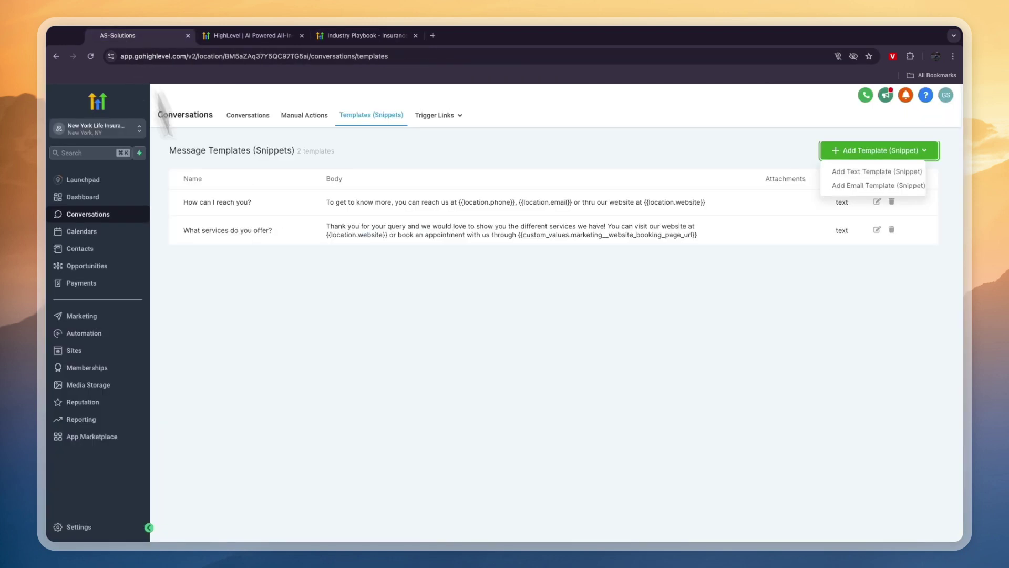
click(86, 282)
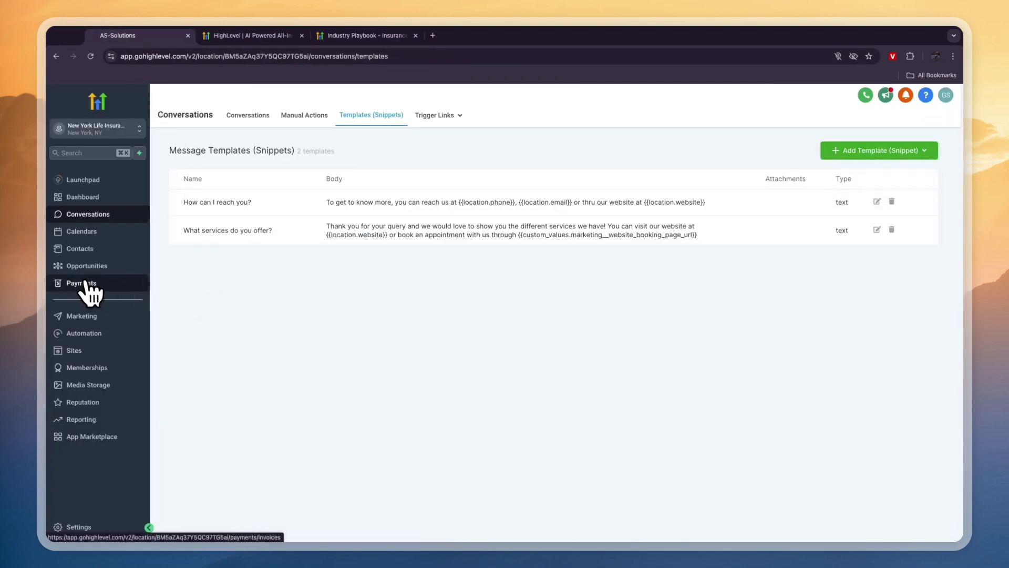
- Open the sub-account's payments area, view the choices for a new invoice, and examine the Business Information in the invoice settings
click(86, 283)
mouse_move(223, 116)
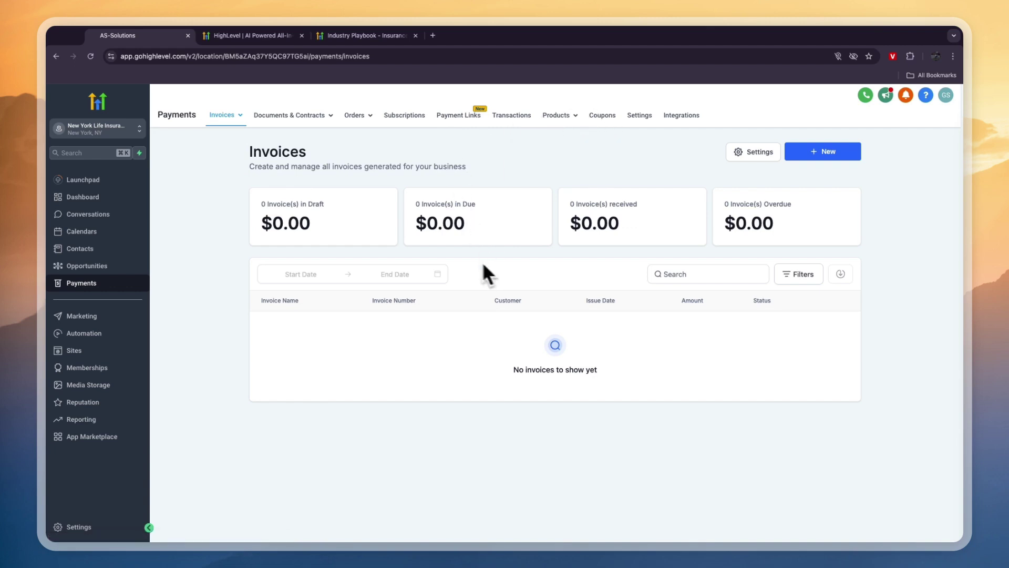
click(823, 152)
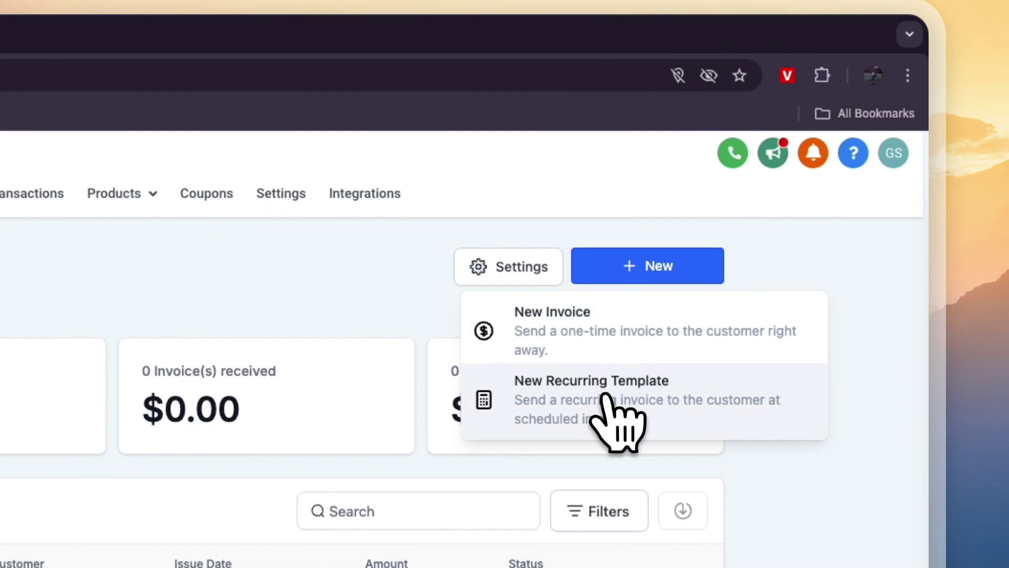
click(572, 318)
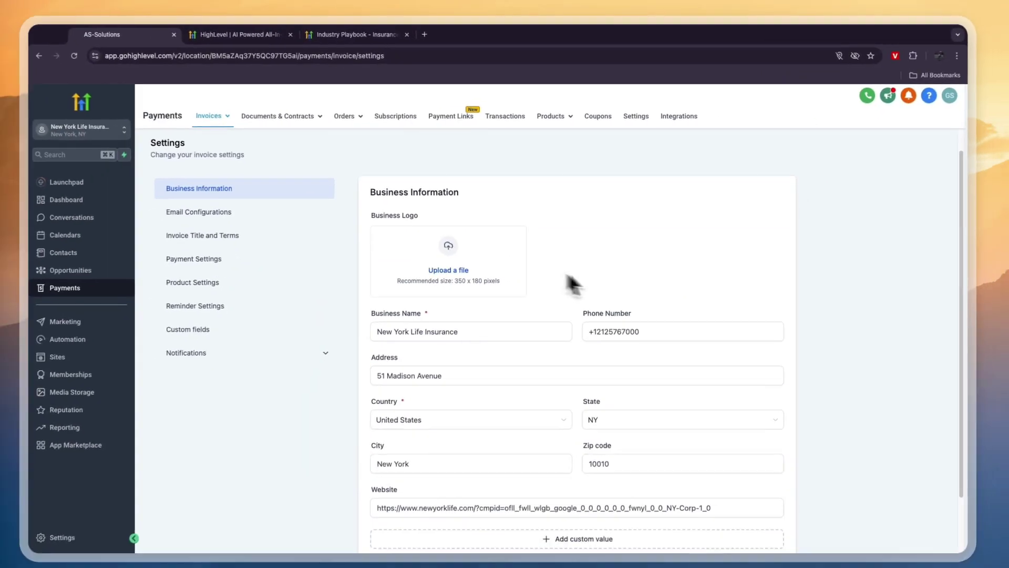
scroll(337, 547, down, 2)
scroll(569, 296, up, 1)
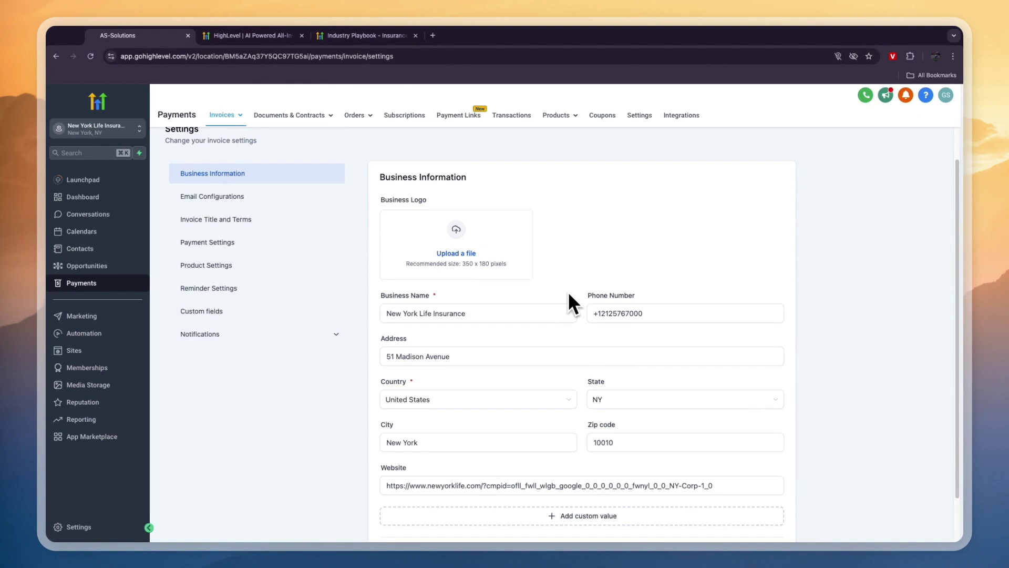
- Look over the invoice Payment Settings, Reminder Settings, and Invoice Title and Terms without changing them
click(210, 243)
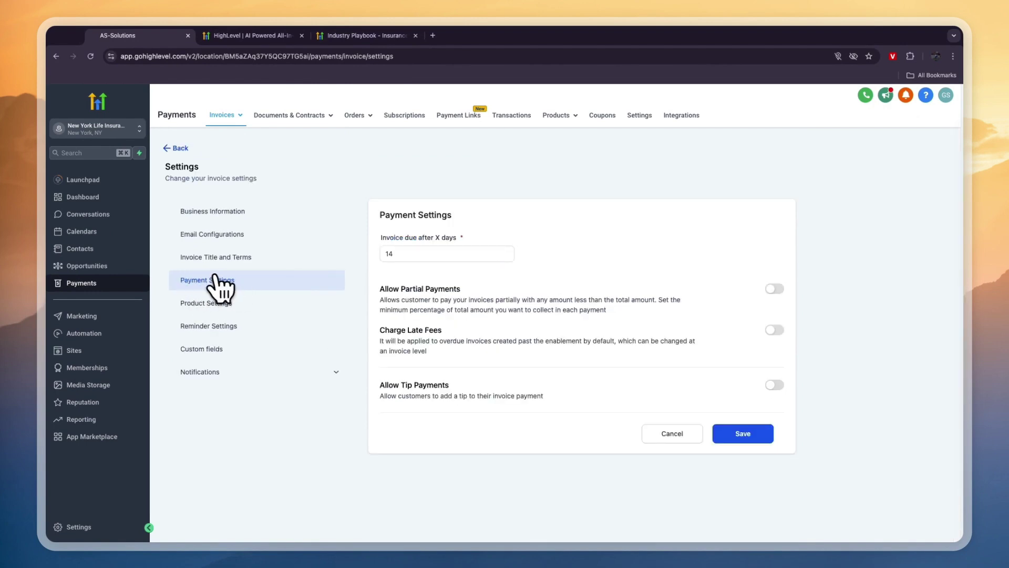
drag(446, 248, 392, 253)
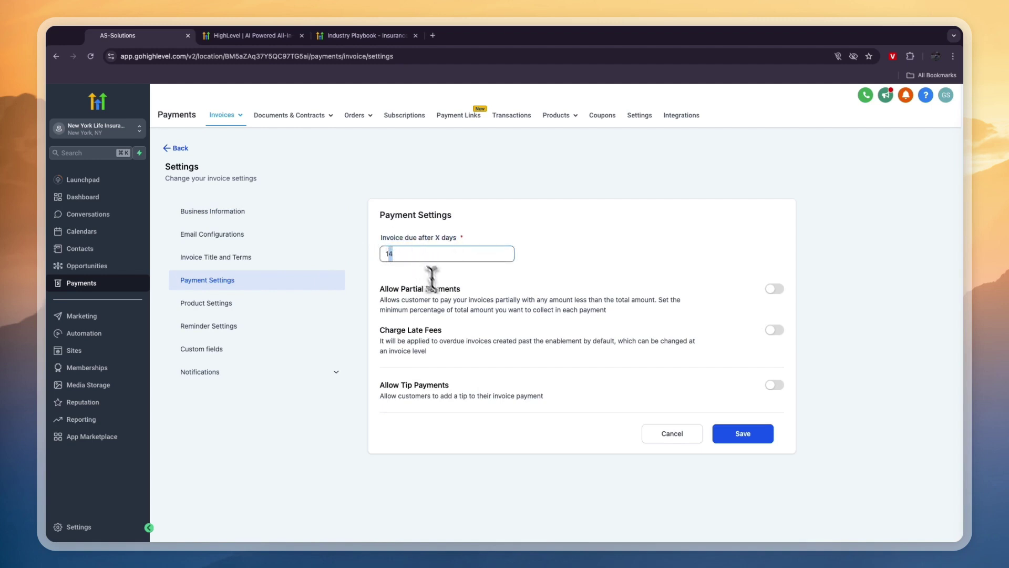
click(420, 287)
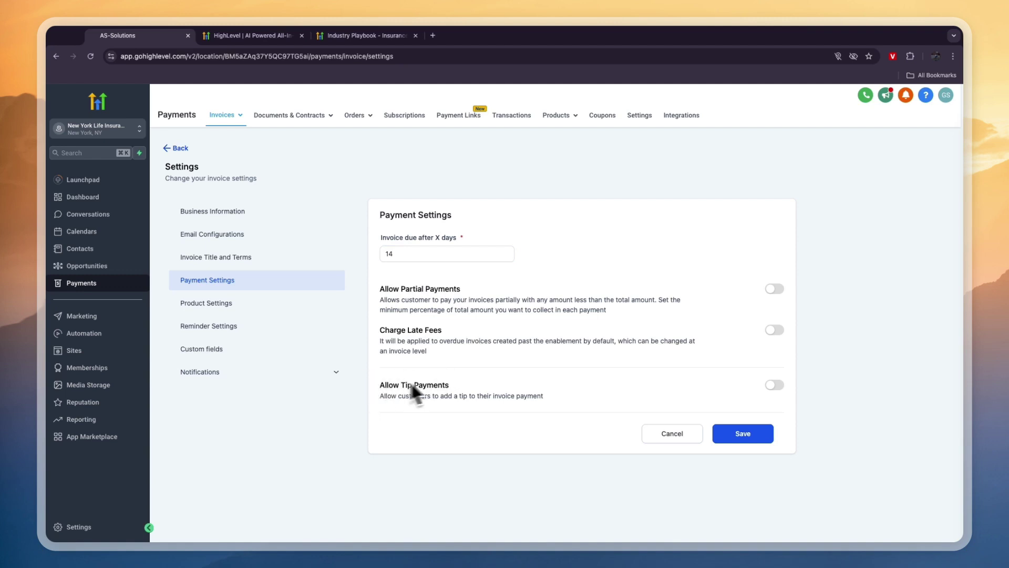
click(235, 327)
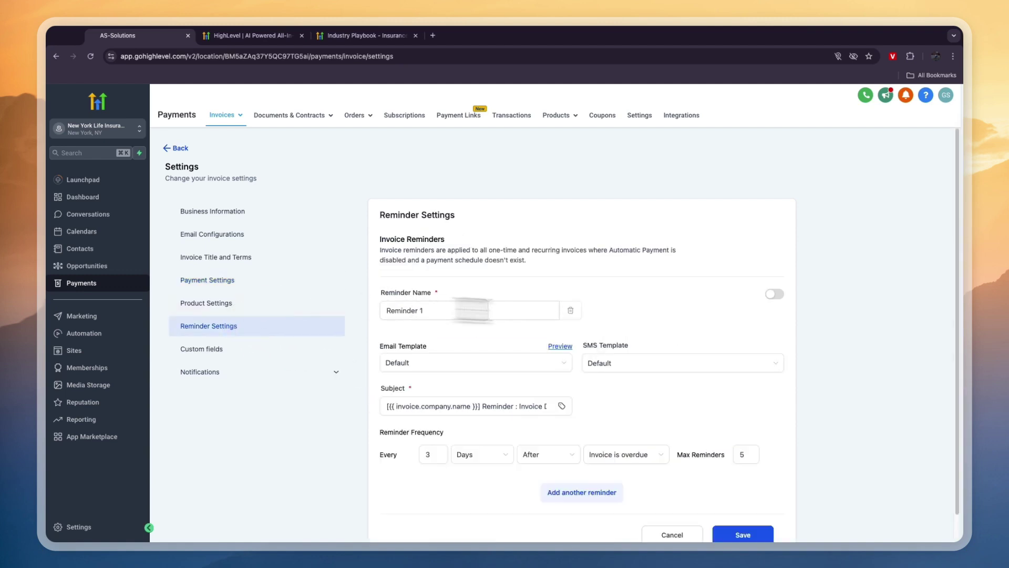
click(234, 257)
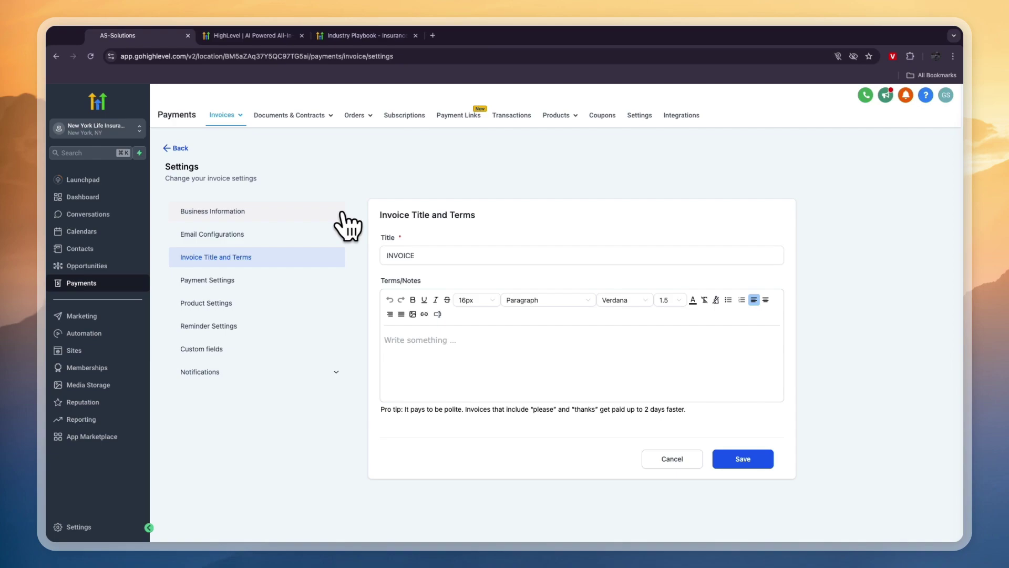
- Examine the feature and price comparison table on the HighLevel 30-day free trial page
click(295, 35)
scroll(358, 326, down, 5)
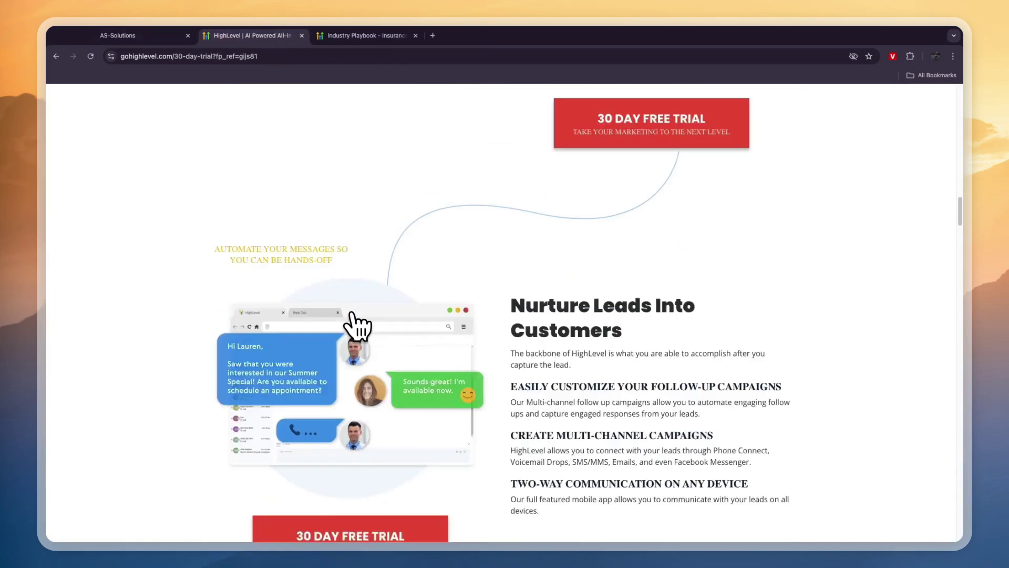
scroll(354, 321, down, 15)
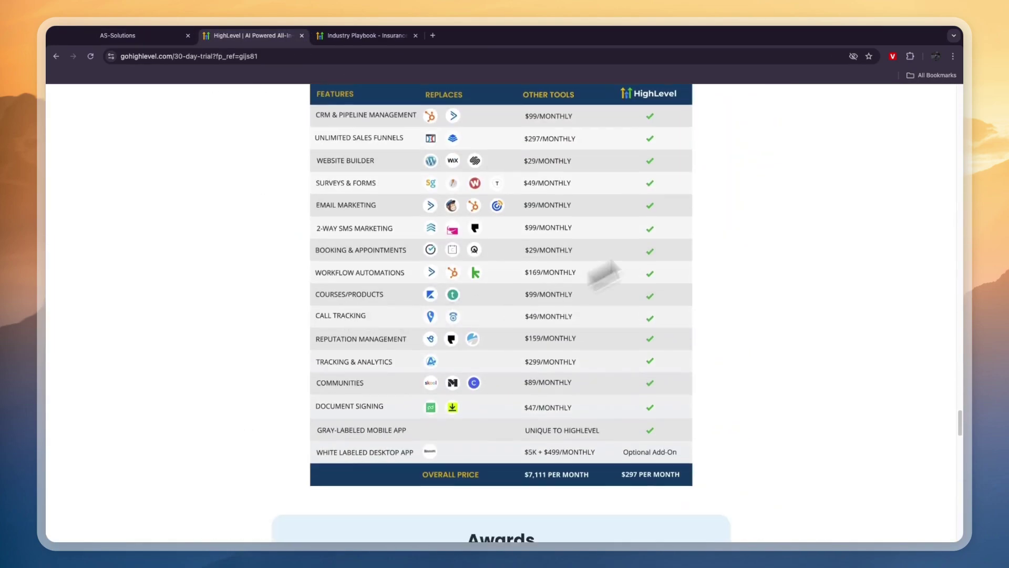
scroll(604, 273, up, 1)
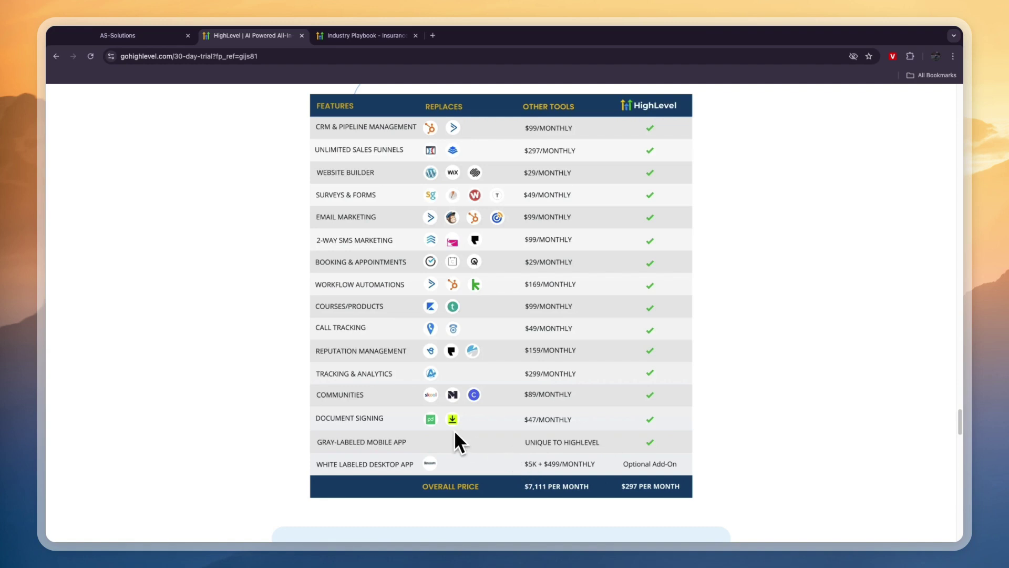
- Return to the playbook article and highlight the Turn Sales into Positive Reviews heading and its Email & SMS Review Request Templates item
click(132, 35)
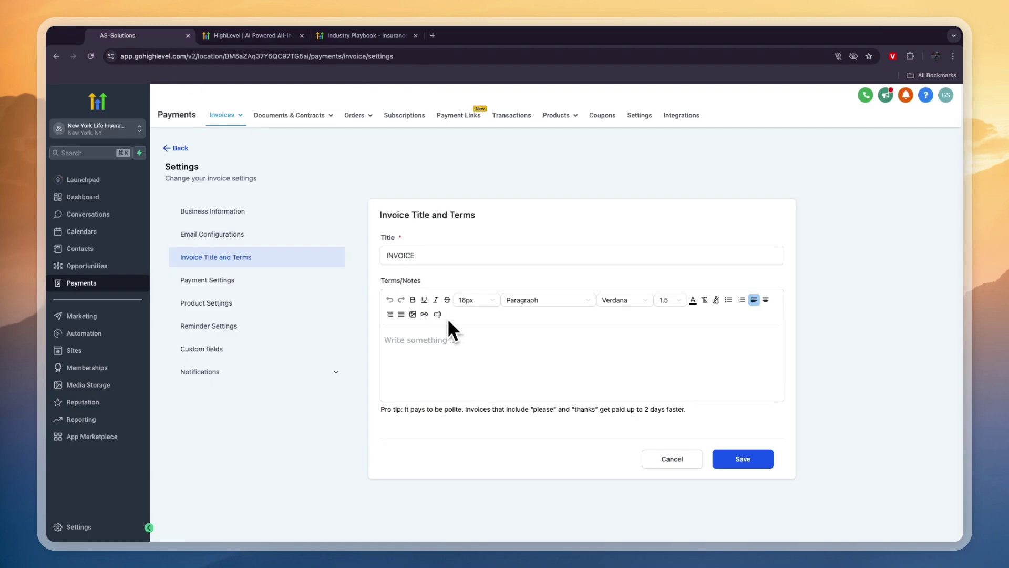
click(366, 35)
scroll(400, 371, down, 1)
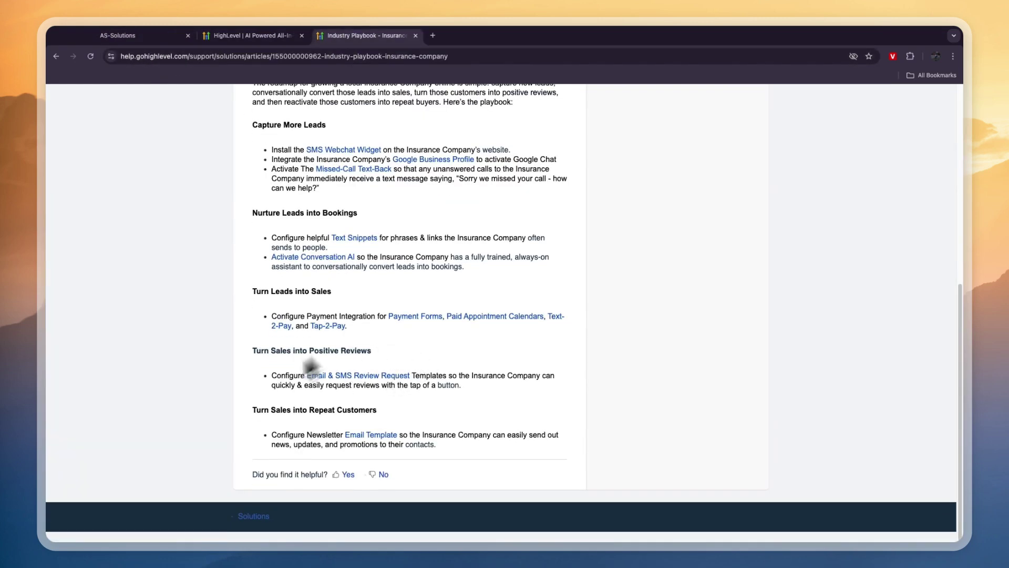
drag(253, 352, 365, 349)
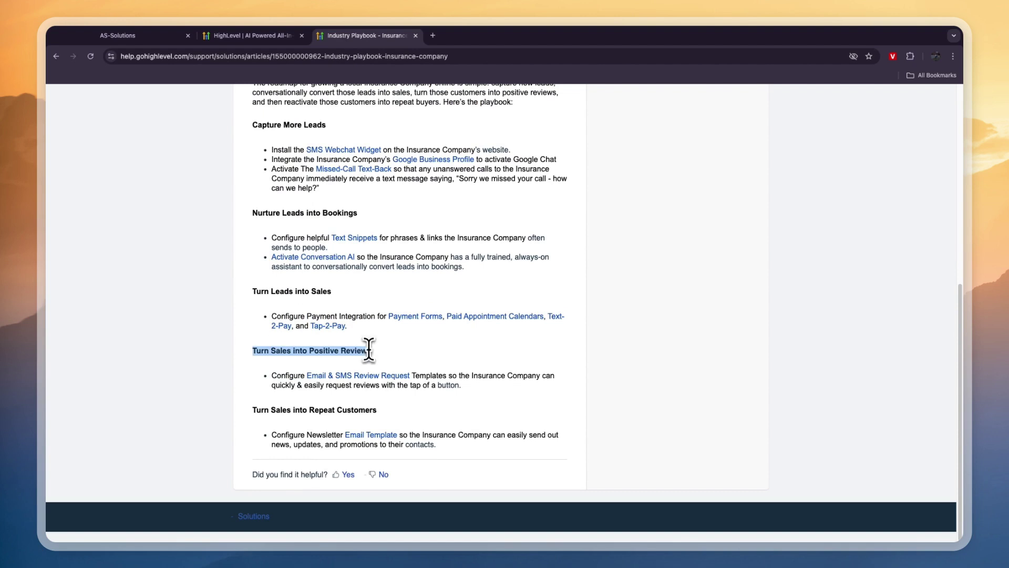
drag(269, 376, 444, 368)
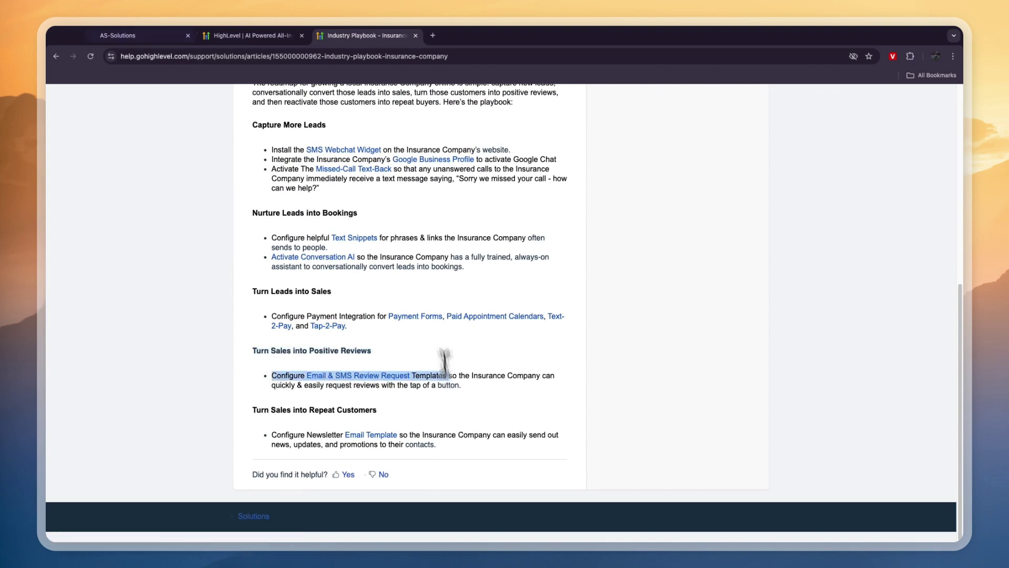
- Open the sub-account's reputation overview and examine the form for sending a review request, including its contact name field
click(153, 40)
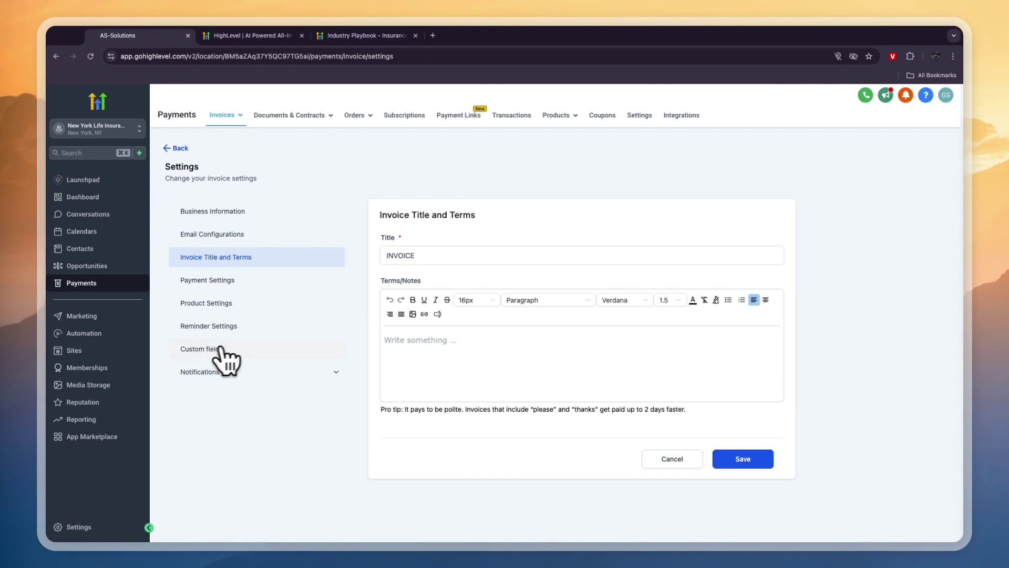
click(94, 402)
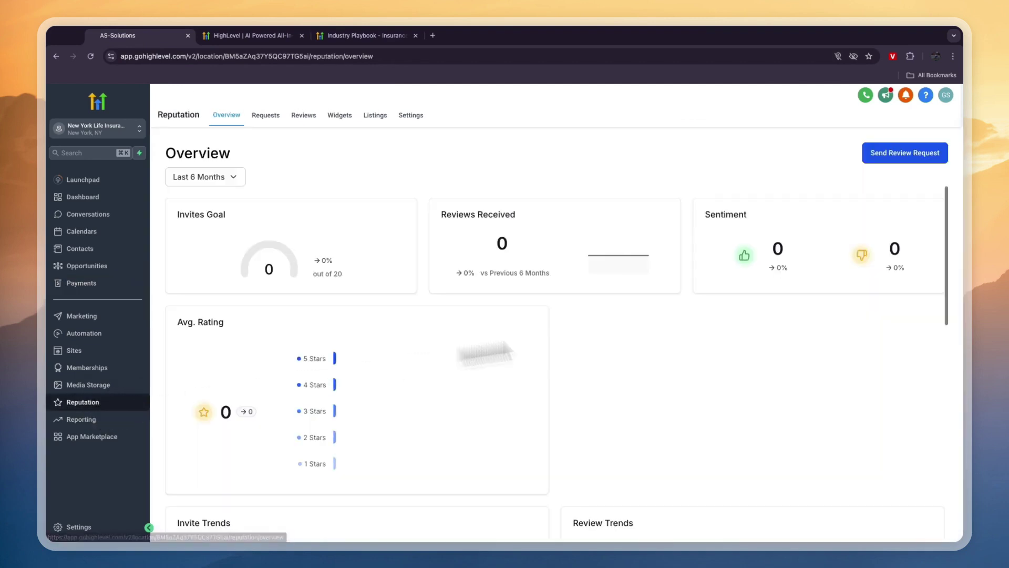
click(883, 155)
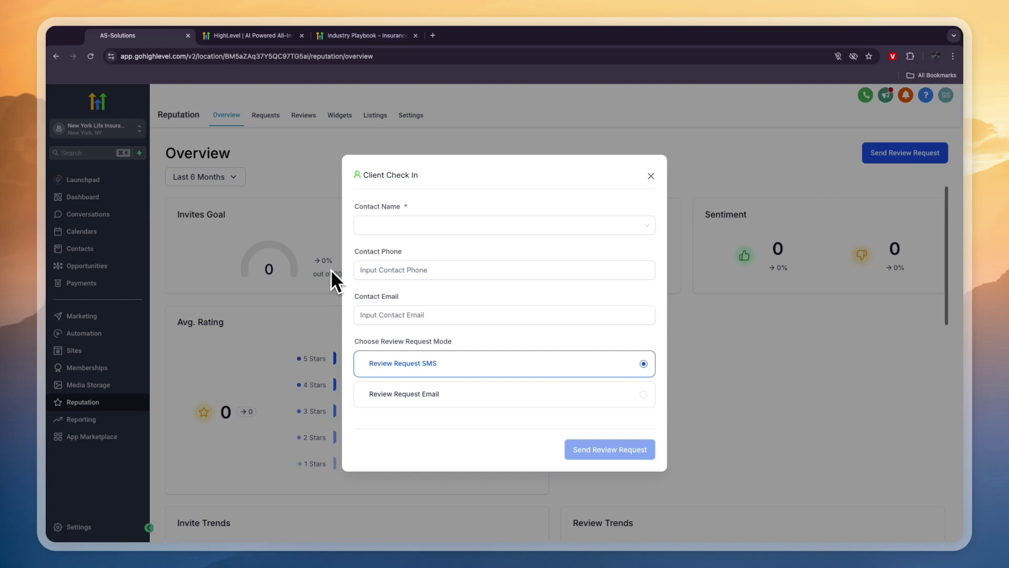
click(494, 225)
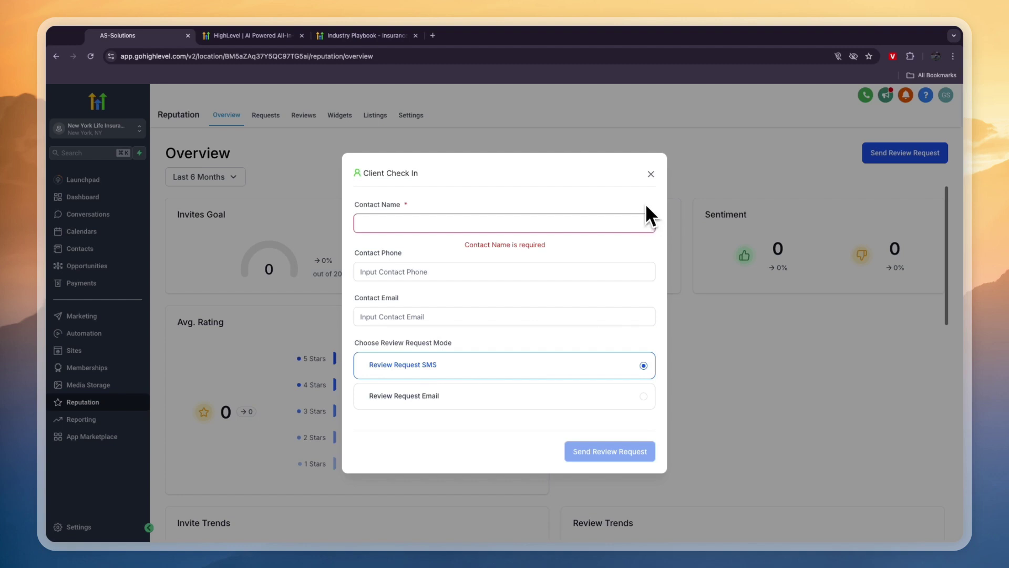
- Return to the playbook article and highlight the Turn Sales into Repeat Customers heading above the newsletter Email Template item
click(368, 35)
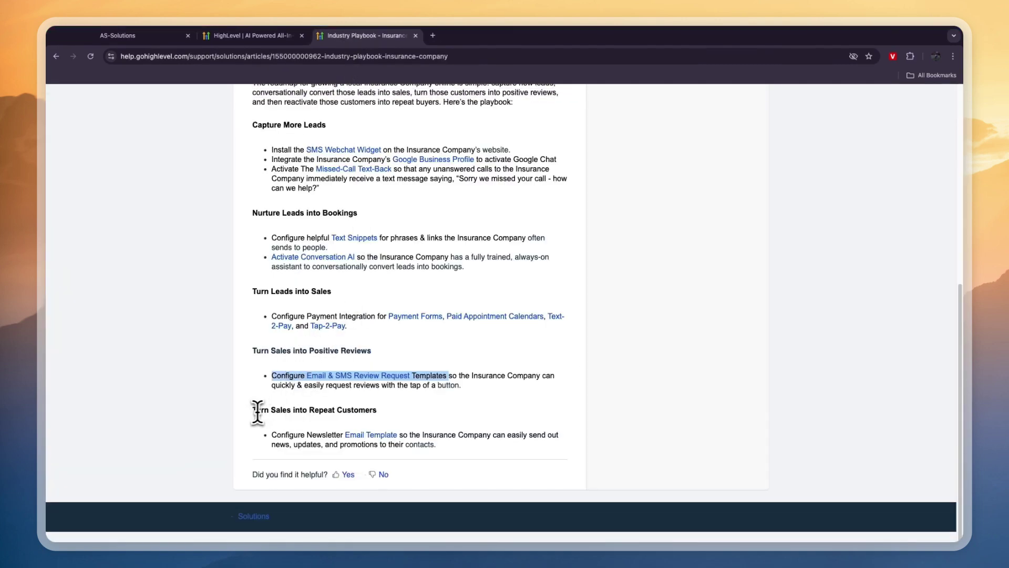
drag(253, 409, 389, 412)
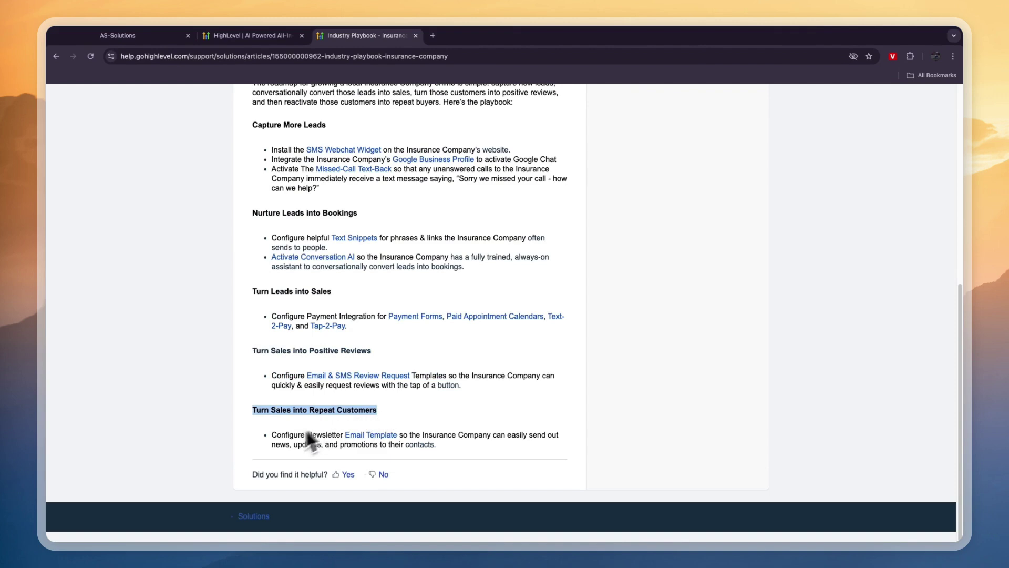
click(274, 435)
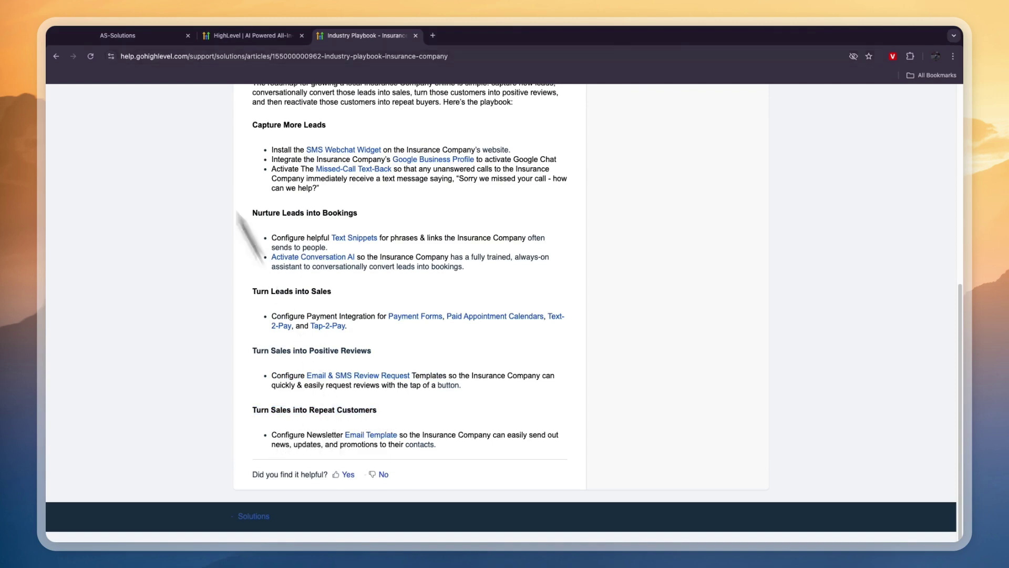
- Open the sub-account's email campaigns in Marketing and start a new campaign to view its template selection
click(136, 37)
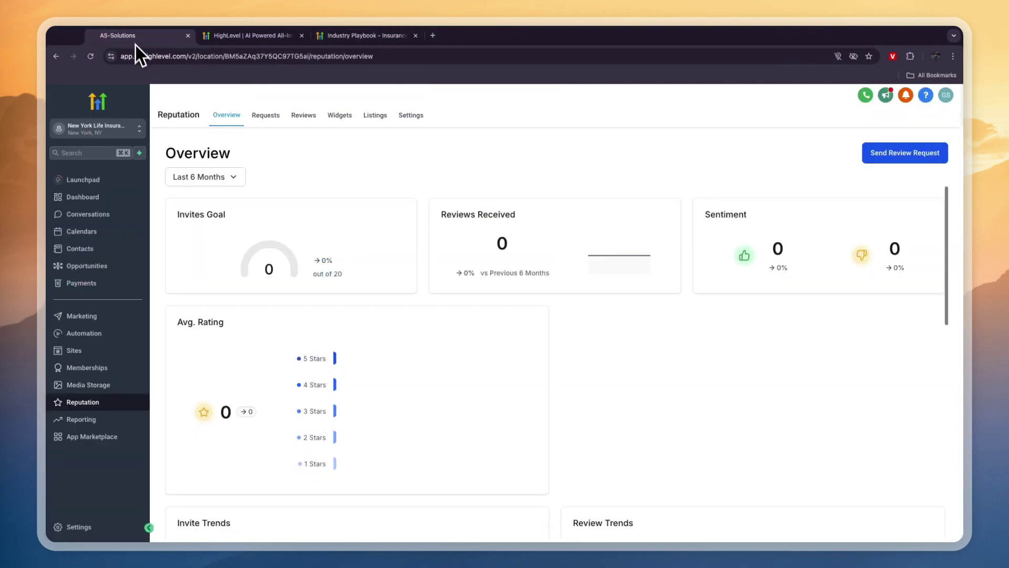
click(85, 315)
mouse_move(294, 118)
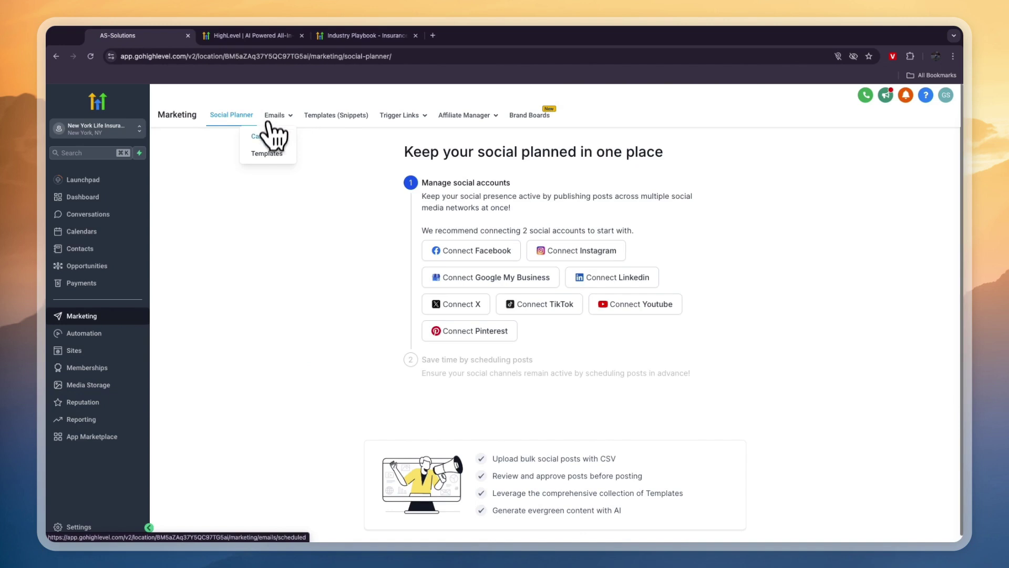
click(268, 138)
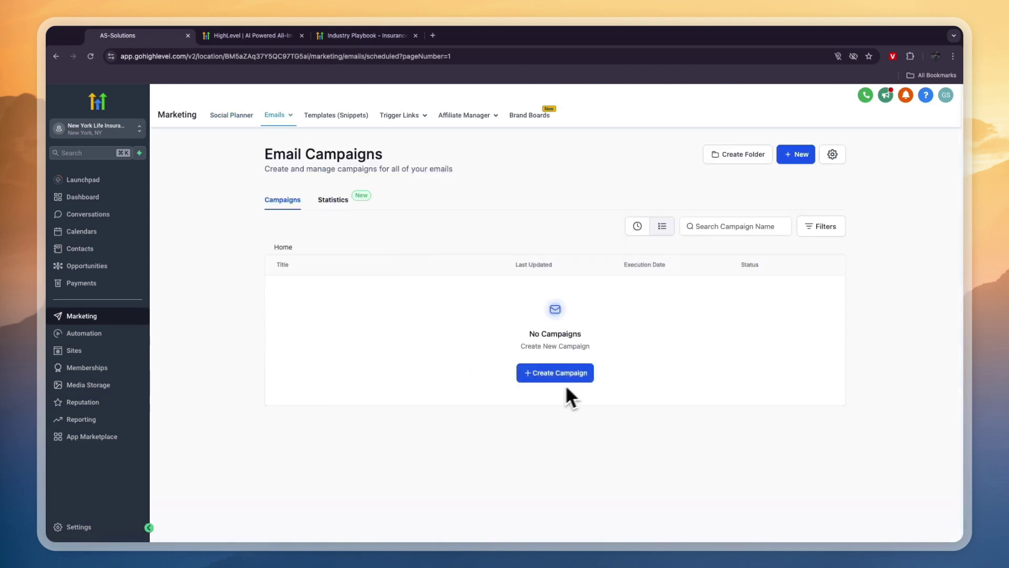
click(567, 374)
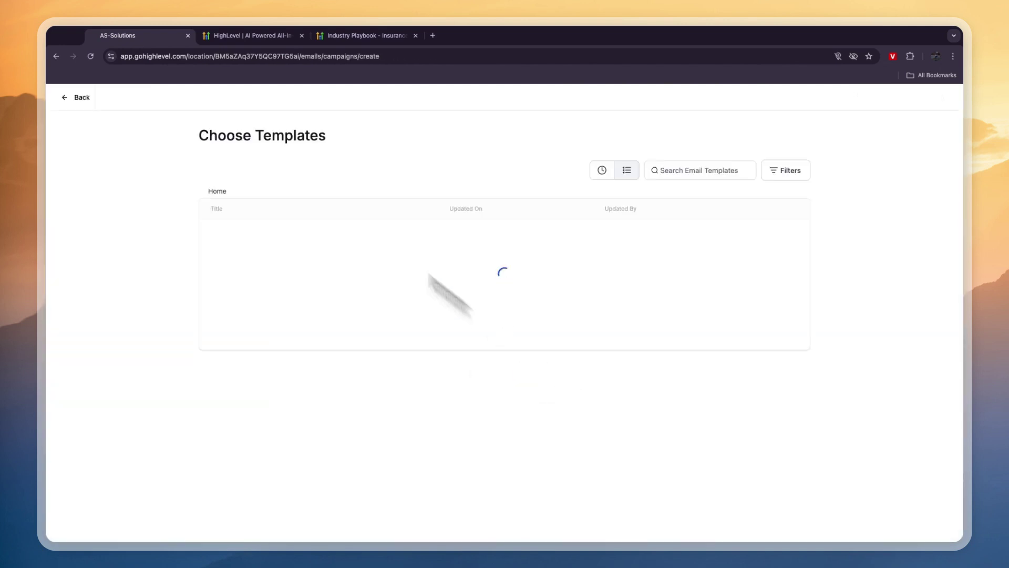
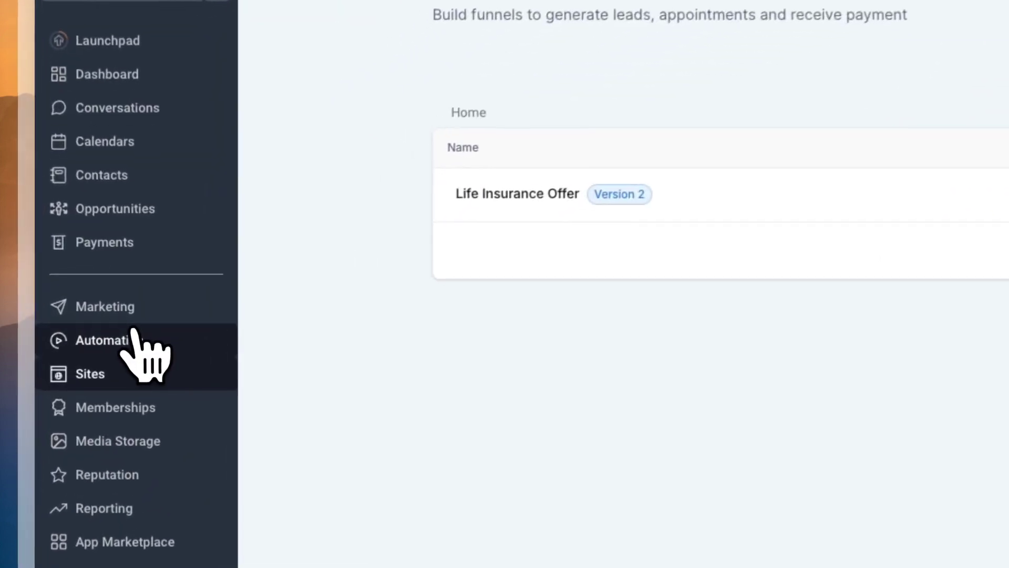
- Open the New Lead Nurture (Fast 5) - Claim Offer workflow from the Marketing Workflows automation folder
click(98, 333)
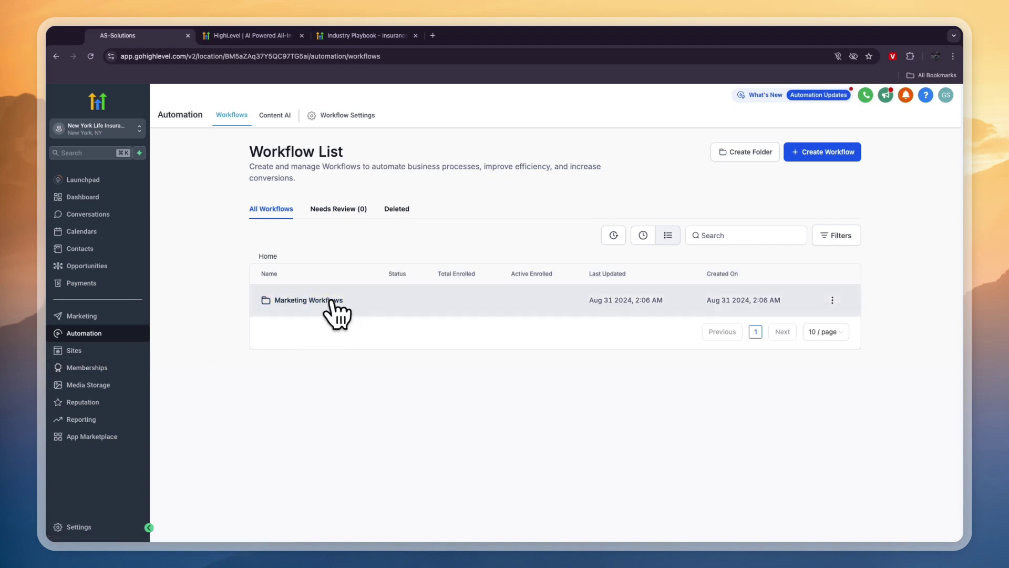
click(301, 300)
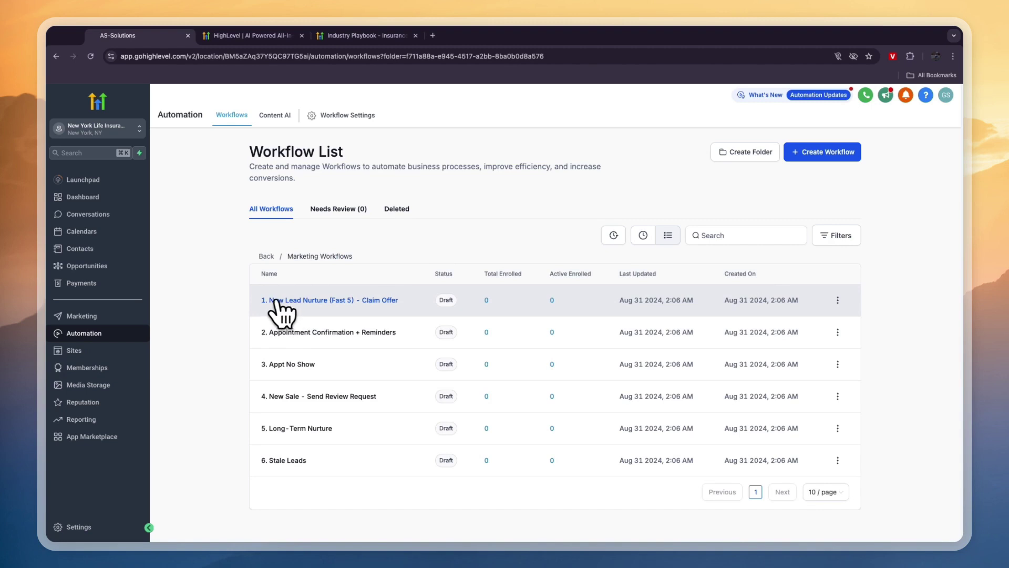
click(332, 300)
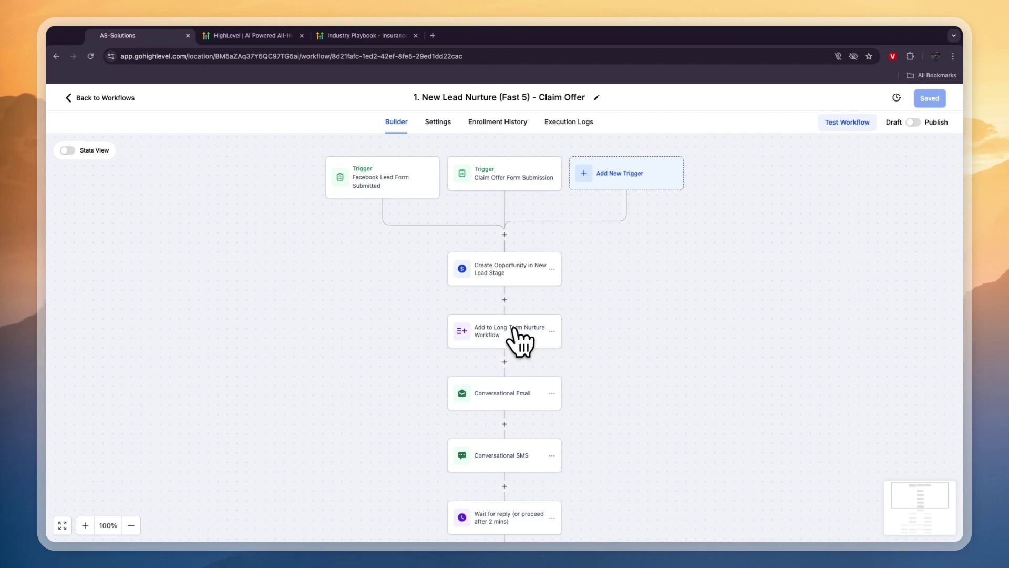
- Examine the workflow's sequence, the Conversational Email and Conversational SMS action settings, and the branches for whether the contact replied
scroll(520, 342, up, 1)
scroll(520, 336, down, 3)
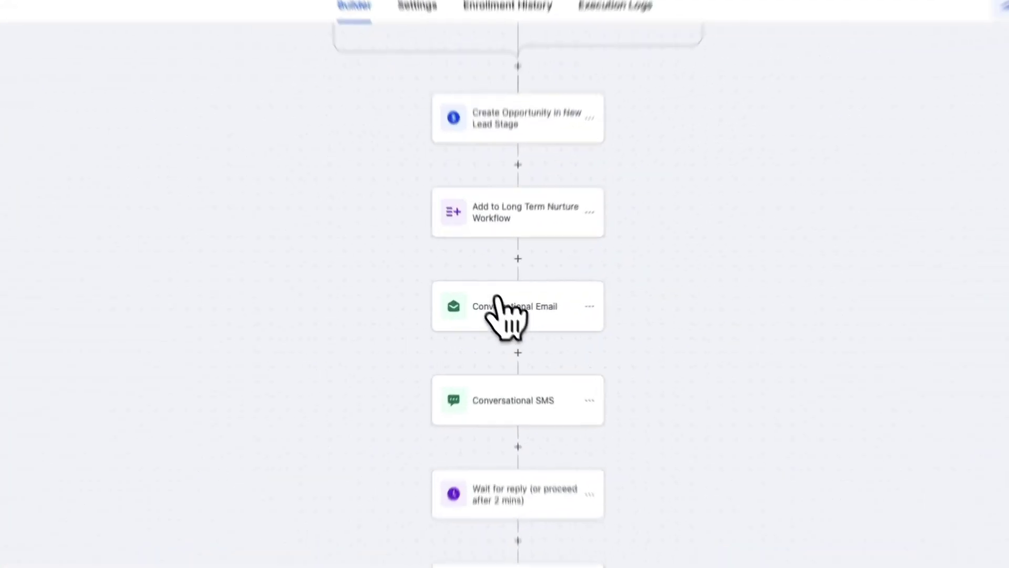
click(519, 330)
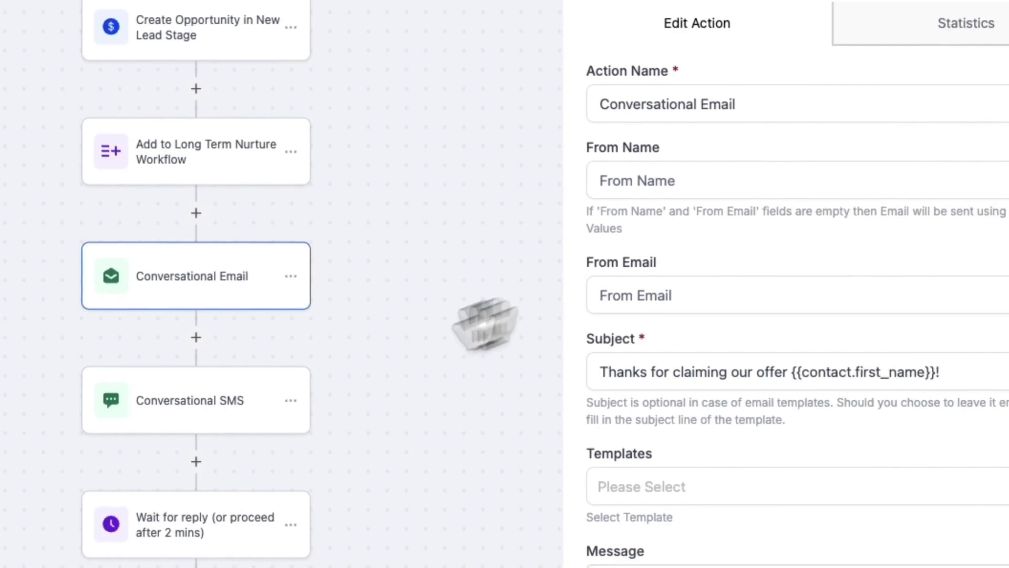
click(578, 418)
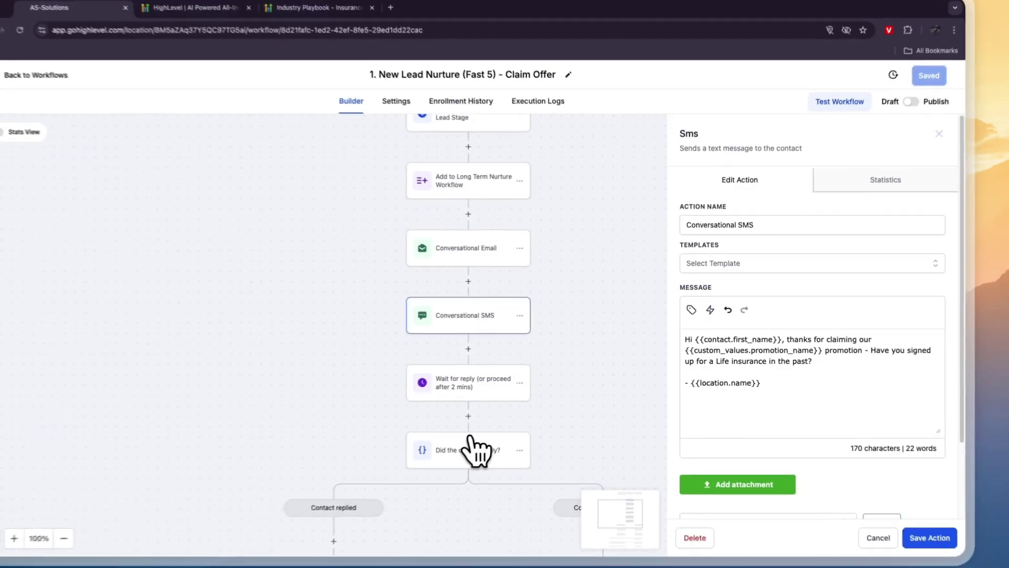
scroll(512, 392, down, 5)
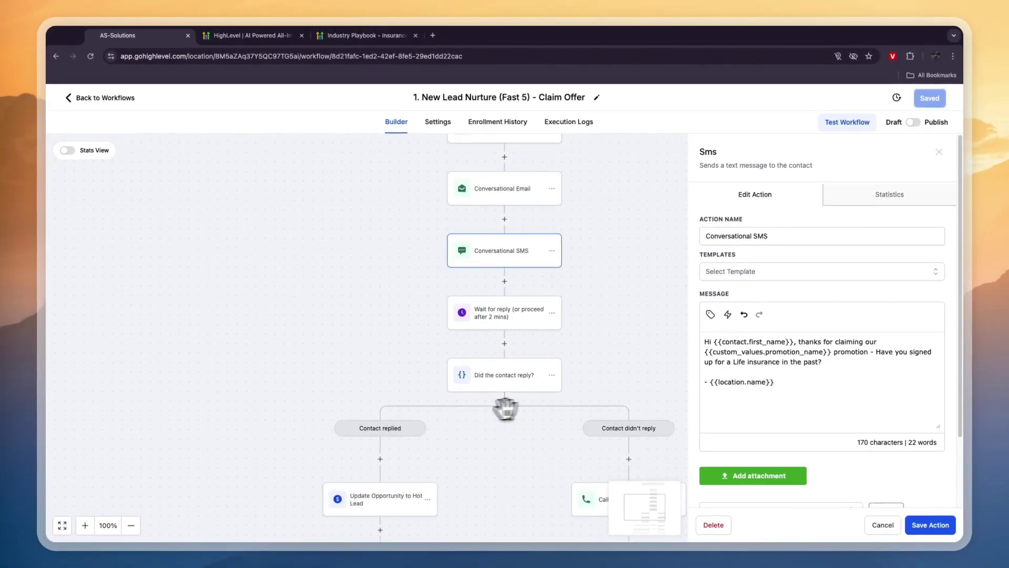
- Examine the workflow's lower branches, from the contact's reply or non-reply down to the Positive, Negative and None outcomes
scroll(500, 408, down, 5)
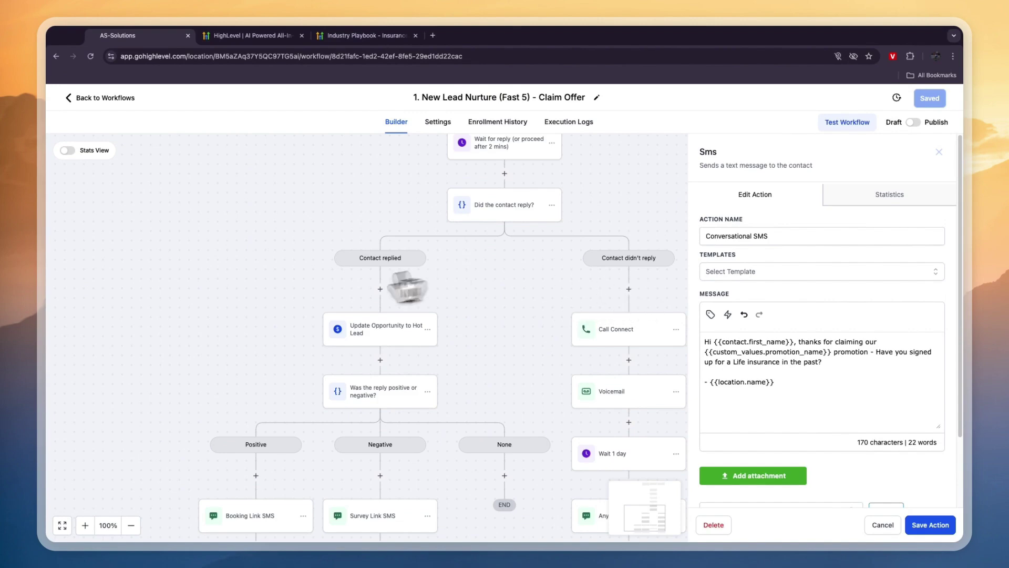
scroll(683, 348, down, 3)
scroll(361, 496, right, 2)
scroll(361, 495, up, 1)
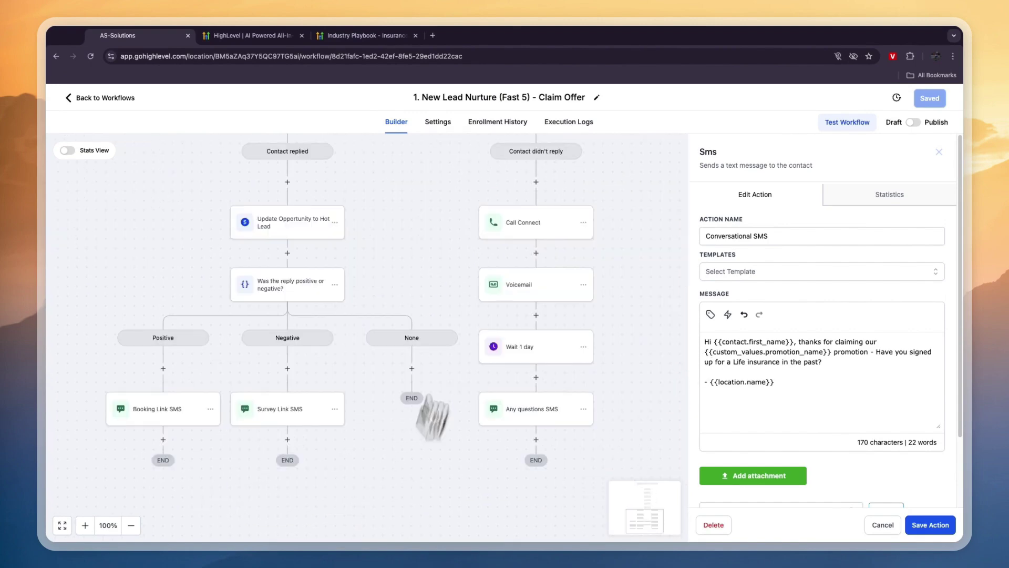
scroll(388, 242, up, 5)
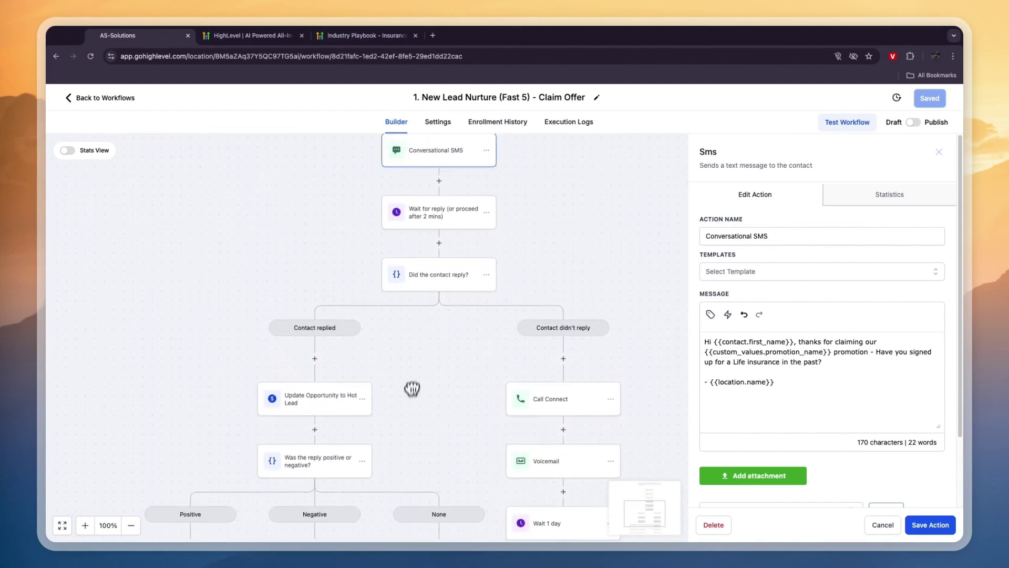
scroll(415, 367, up, 2)
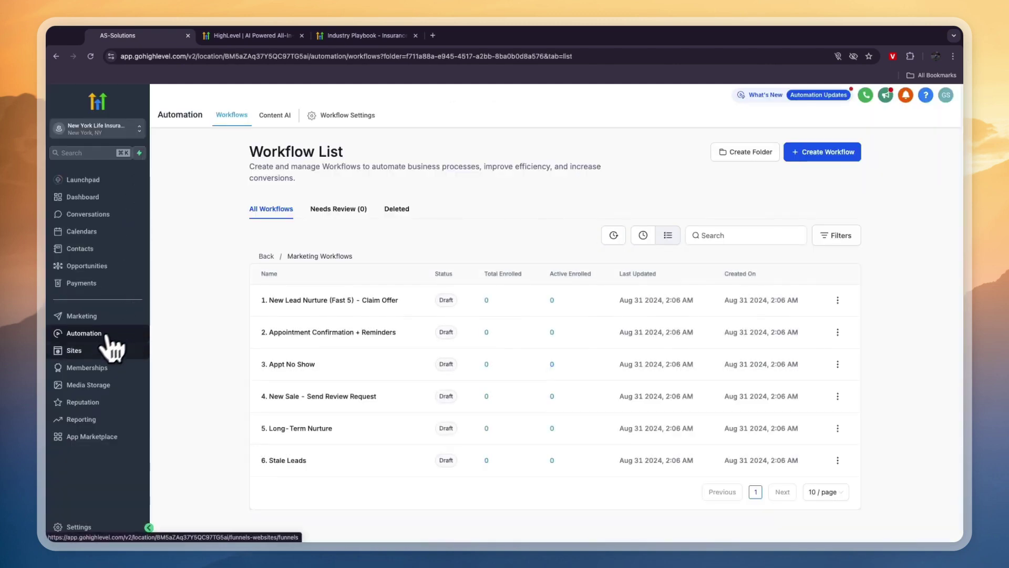
- View the Offer and Consultation Appointment steps of the Life Insurance Offer funnel in Sites, and return to the funnel list
click(108, 350)
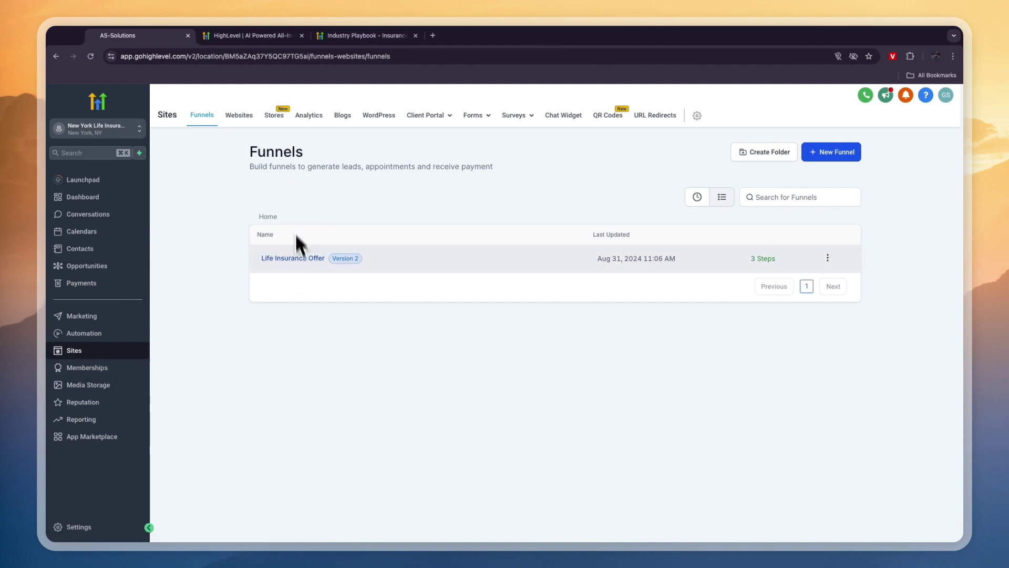
click(312, 259)
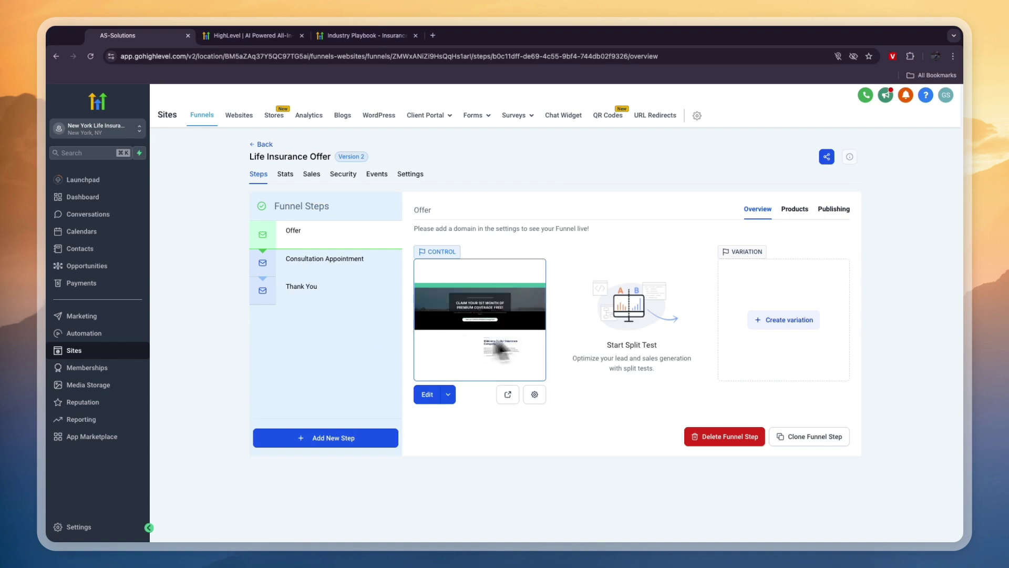
click(362, 266)
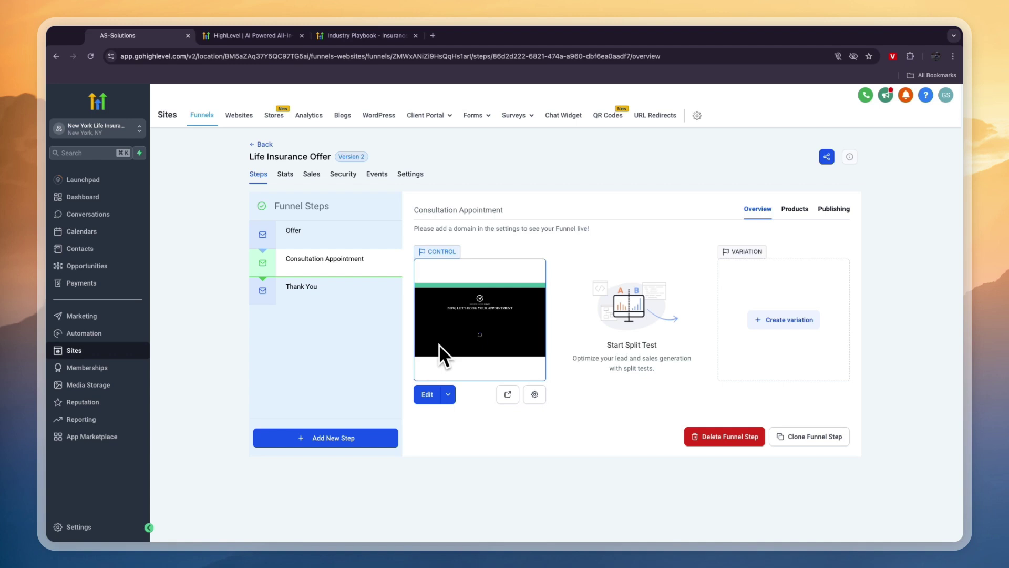
click(261, 144)
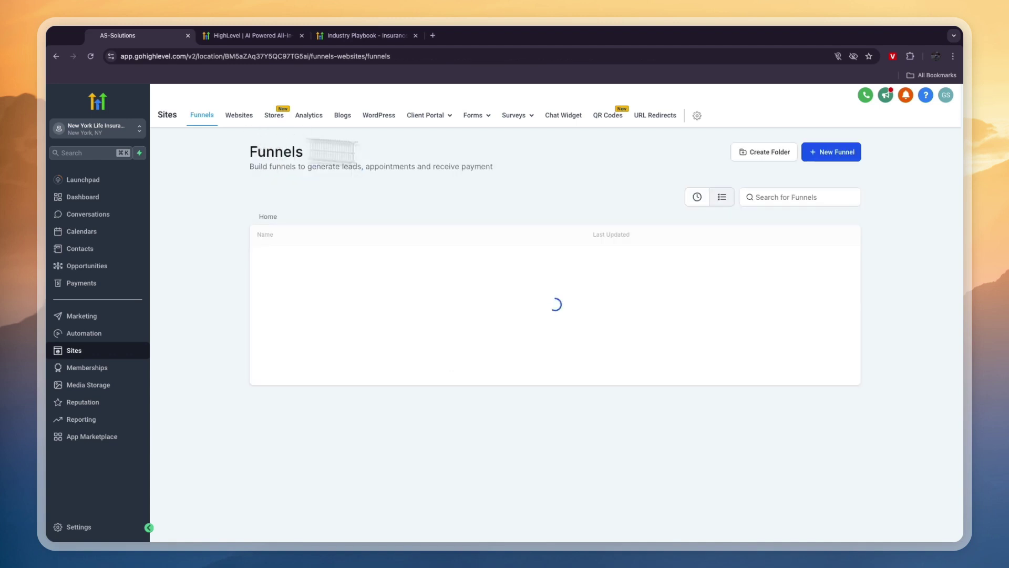
- Start a new funnel from templates to browse the library's Insurance category, and close the library without choosing one
click(820, 152)
click(674, 397)
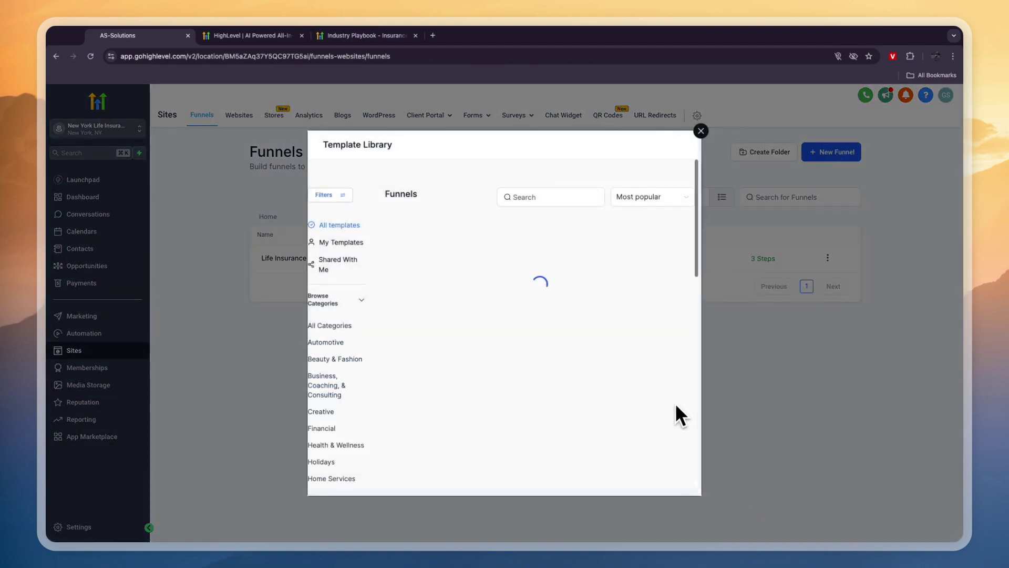
scroll(333, 463, down, 2)
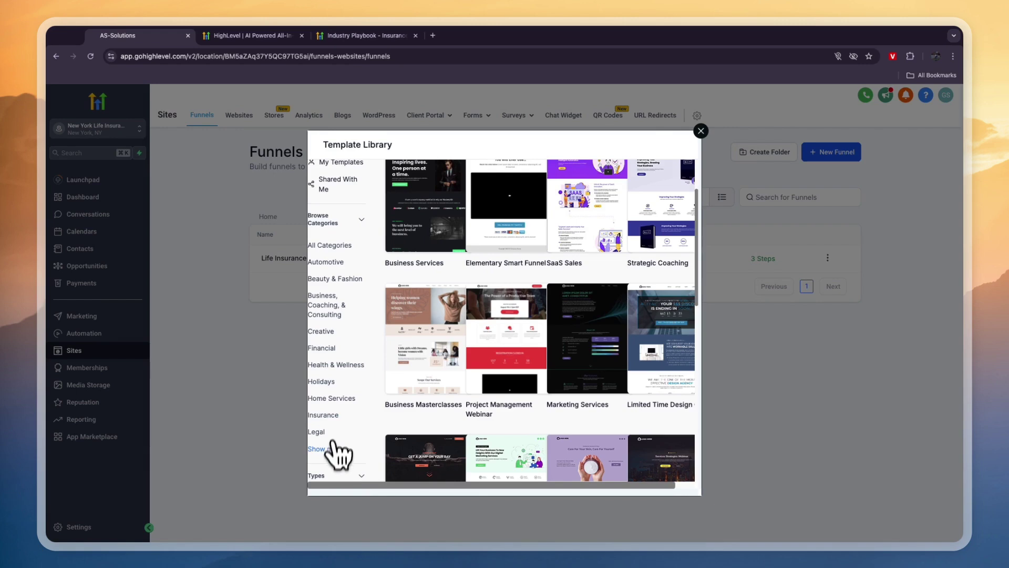
click(323, 415)
scroll(602, 320, down, 3)
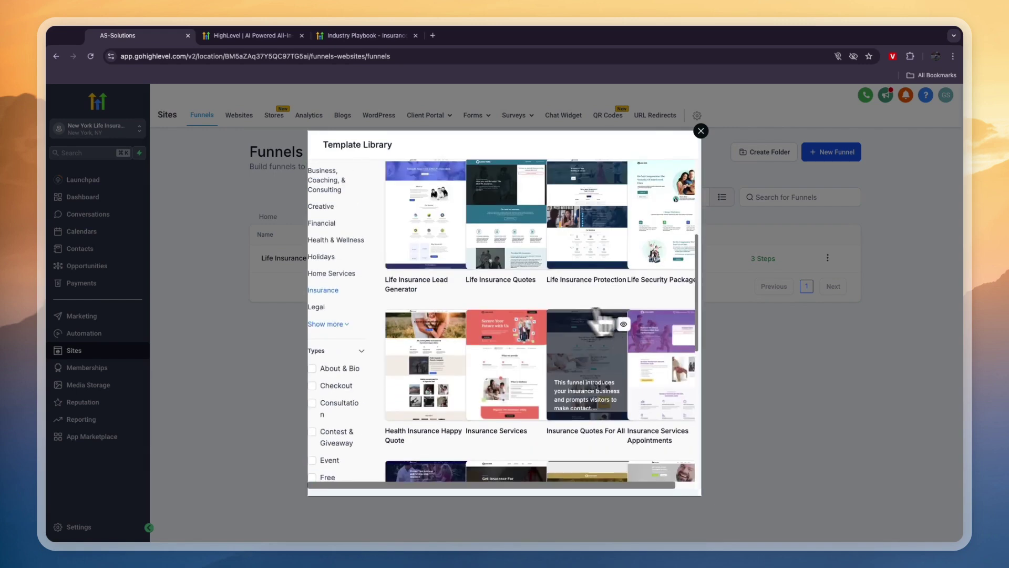
click(701, 131)
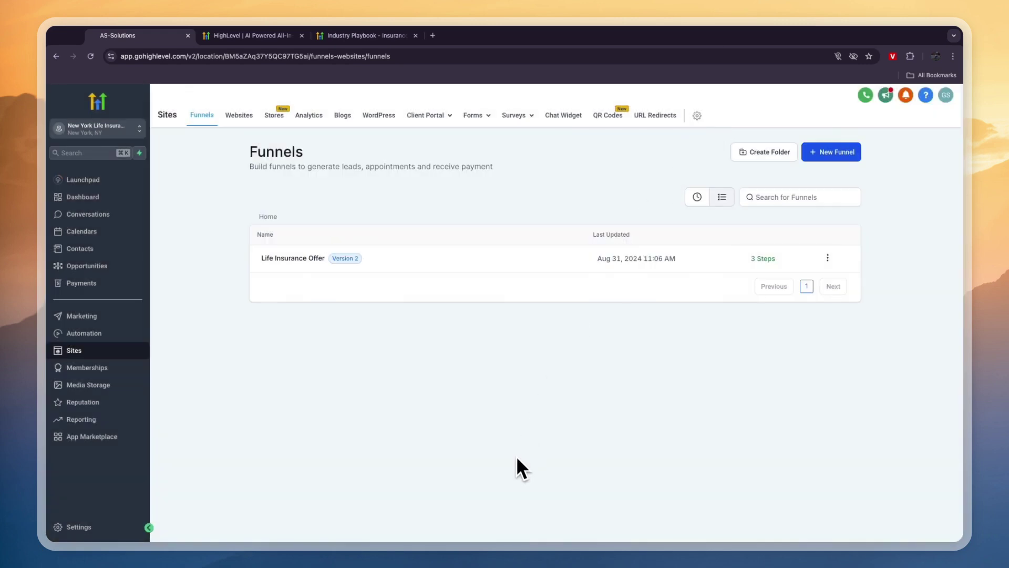